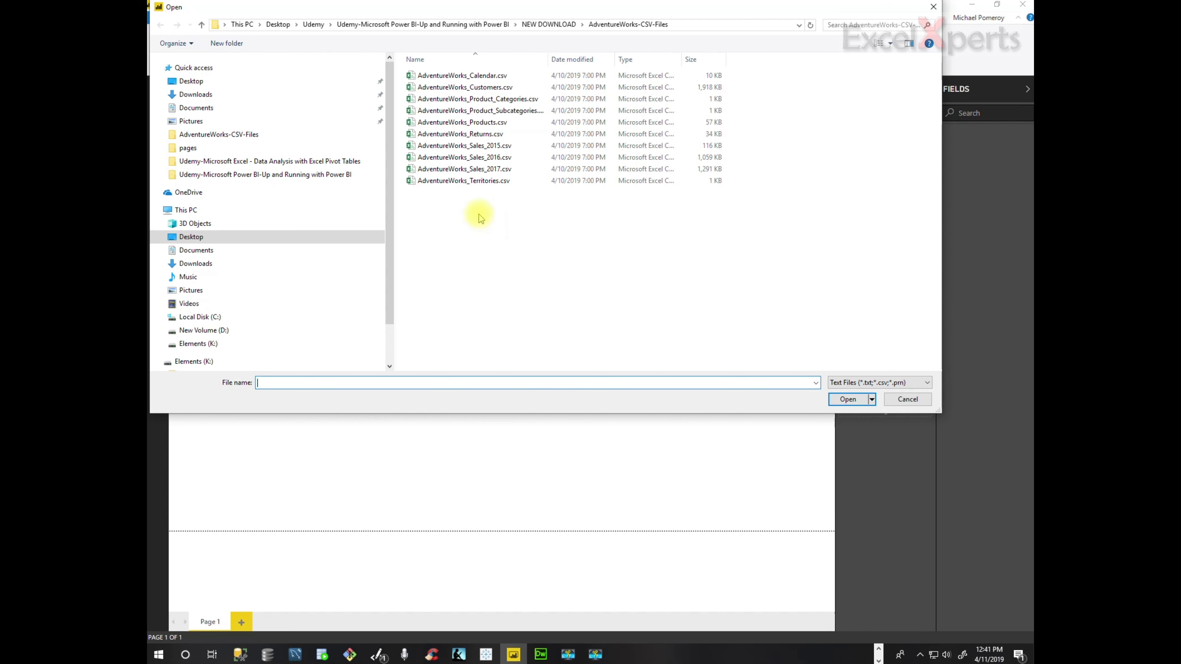
Import AdventureWorks_Customers.csv, check its columns in the preview, and open the data for editing as a query.
{"action": "double_click", "coordinate": [496, 87]}
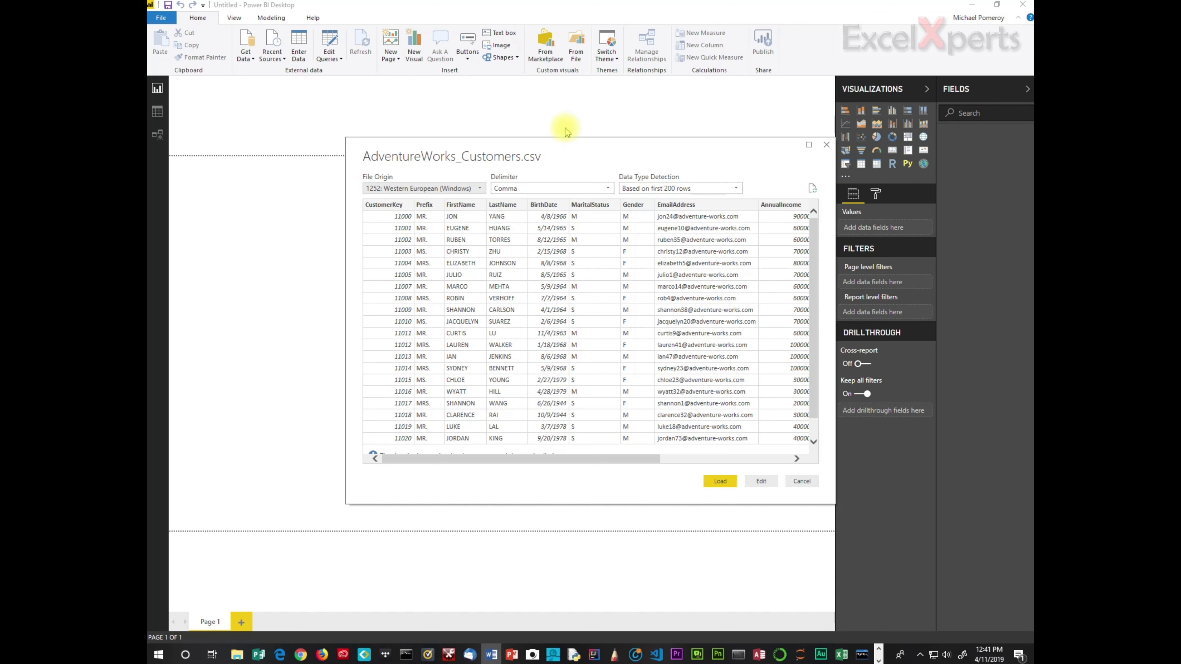
{"action": "left_click_drag", "start_coordinate": [585, 150], "coordinate": [499, 115]}
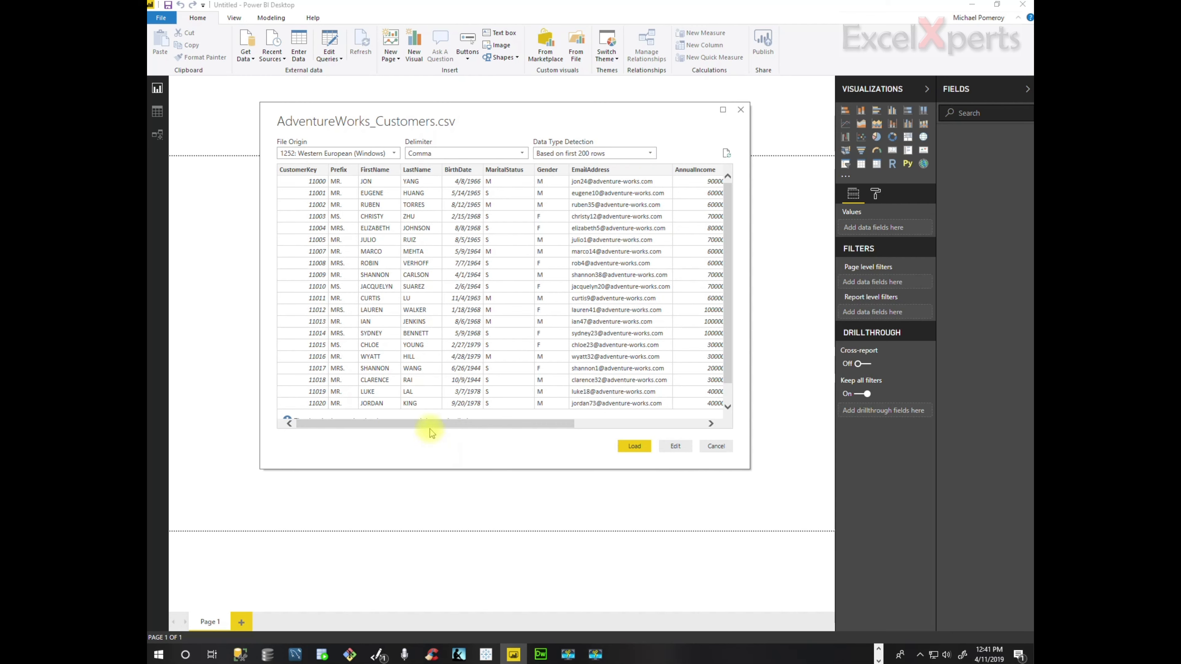
{"action": "mouse_move", "coordinate": [424, 425]}
{"action": "left_mouse_down"}
{"action": "mouse_move", "coordinate": [572, 421]}
{"action": "mouse_move", "coordinate": [436, 422]}
{"action": "left_mouse_up"}
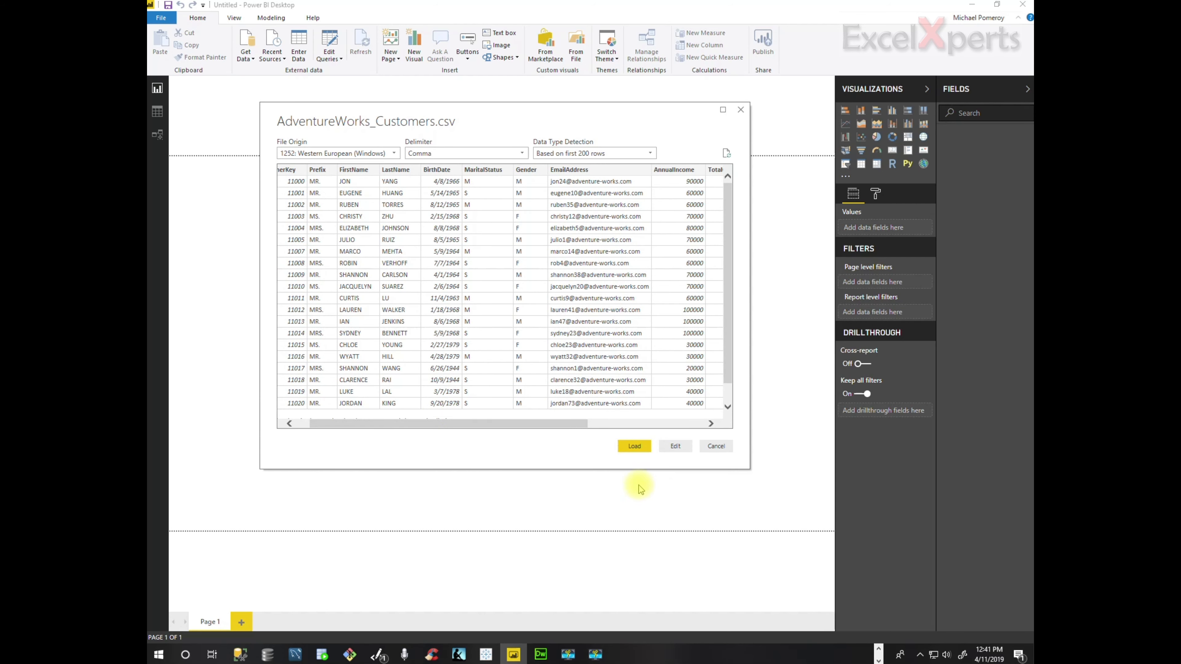
{"action": "left_click", "coordinate": [677, 447]}
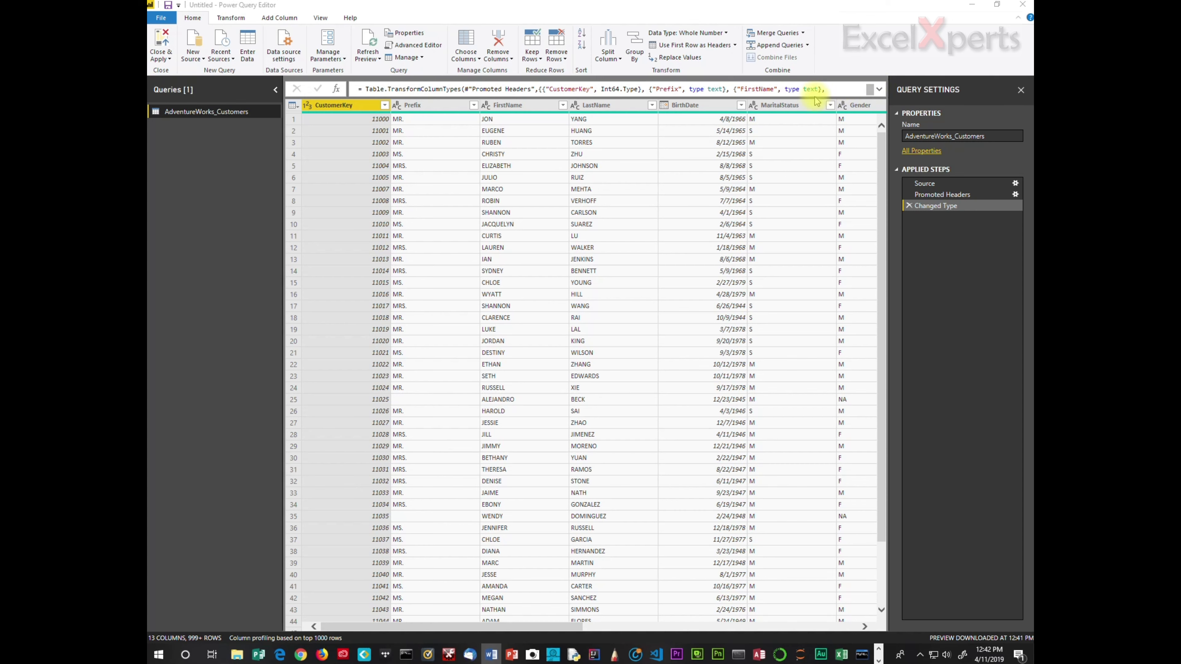
Expand the formula bar to show the full formula and rename the customers query AW_Customers_Lookup.
{"action": "left_click", "coordinate": [880, 90]}
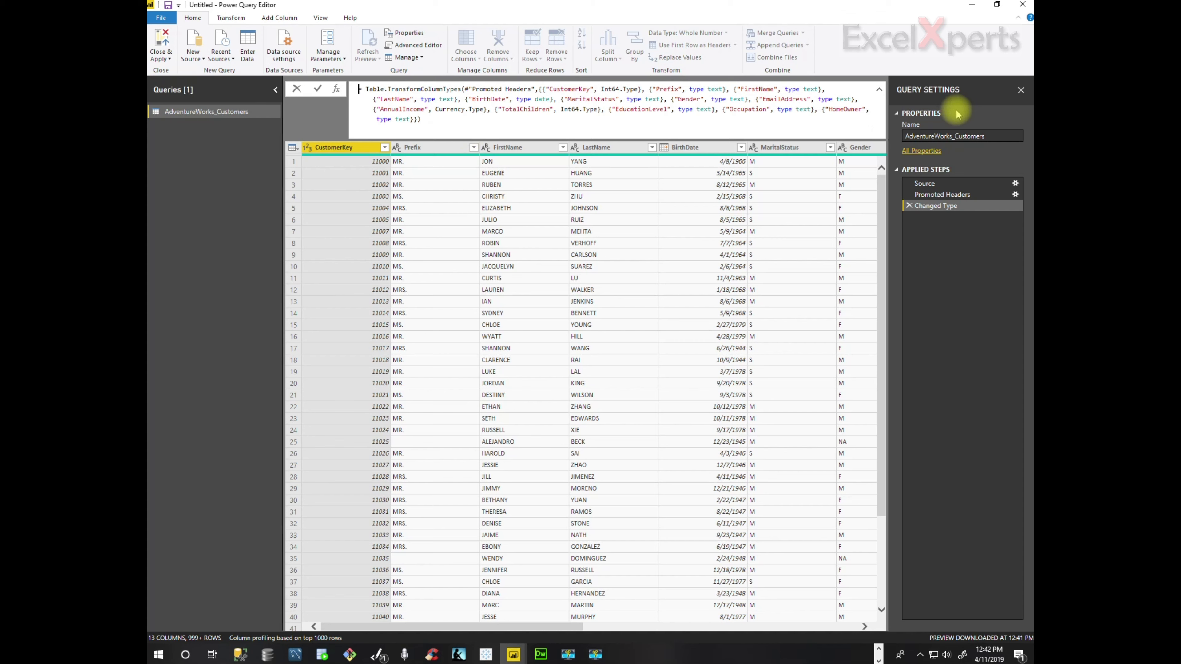
{"action": "left_click", "coordinate": [992, 135]}
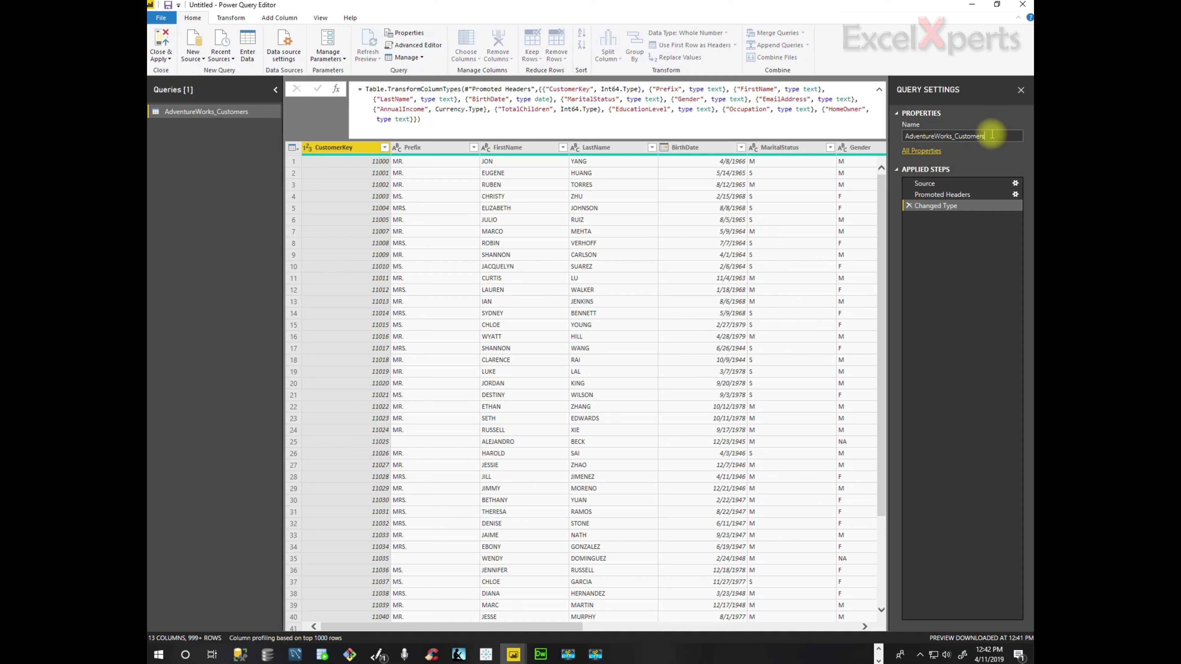
{"action": "left_click_drag", "start_coordinate": [906, 136], "coordinate": [997, 138]}
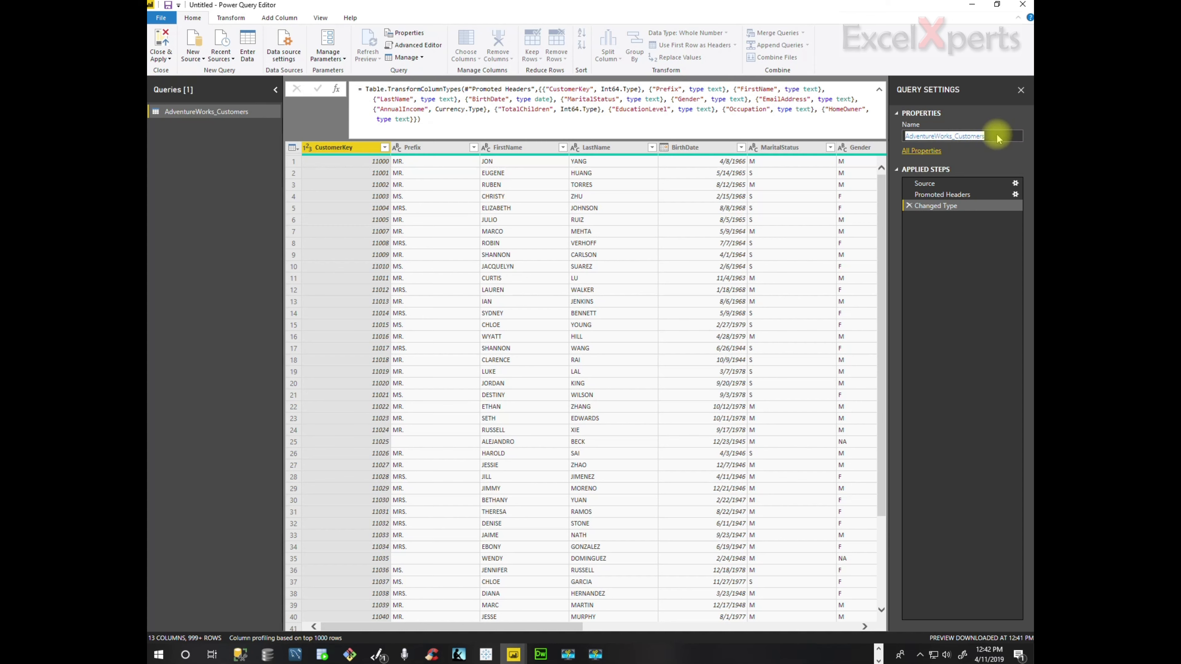
{"action": "type", "text": "AW_Customers_Lookup"}
{"action": "key", "text": "Return"}
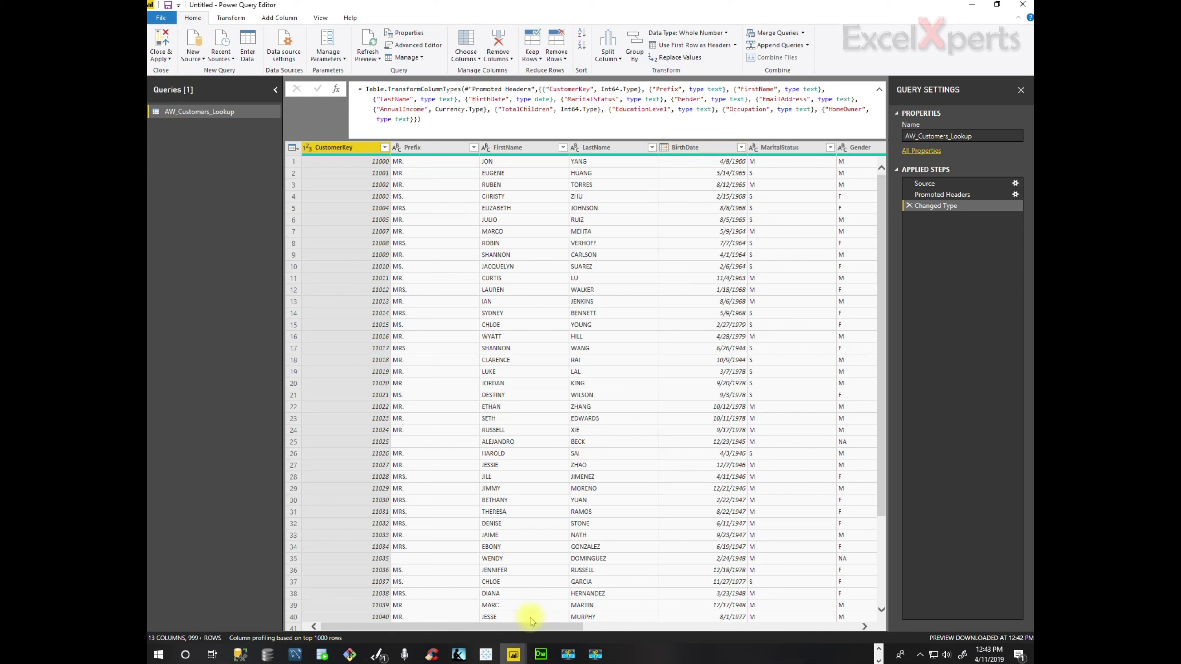
Format the text in the Prefix, FirstName and LastName columns with Capitalize Each Word.
{"action": "left_click_drag", "start_coordinate": [527, 625], "coordinate": [746, 606]}
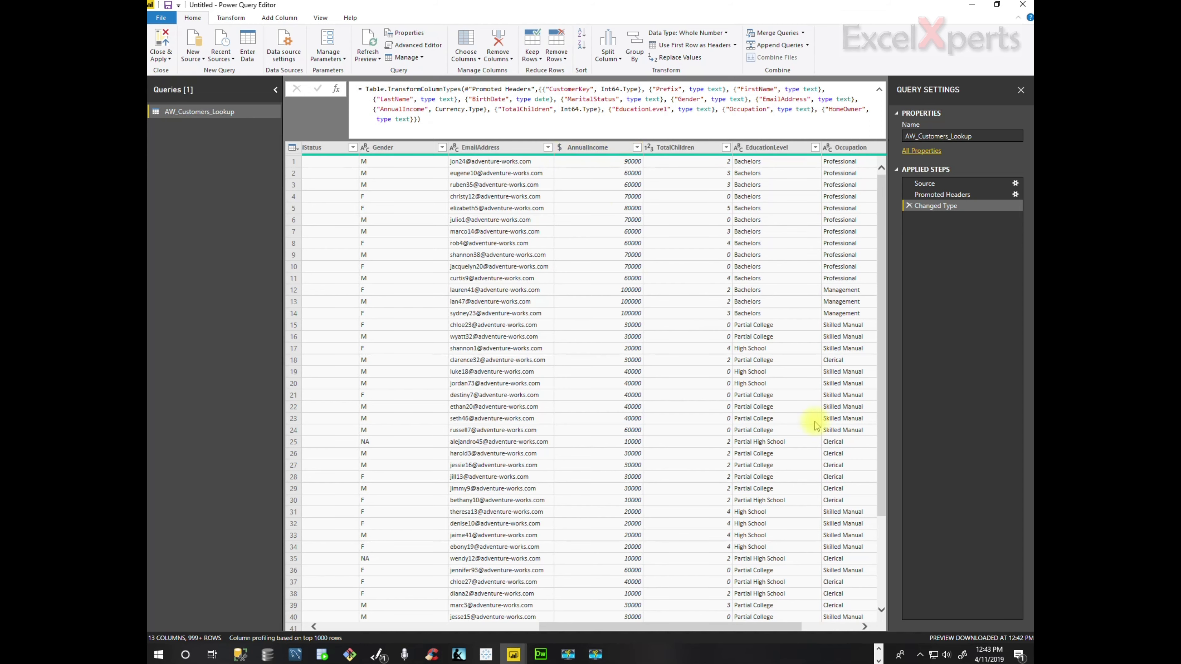
{"action": "left_click_drag", "start_coordinate": [627, 625], "coordinate": [393, 660]}
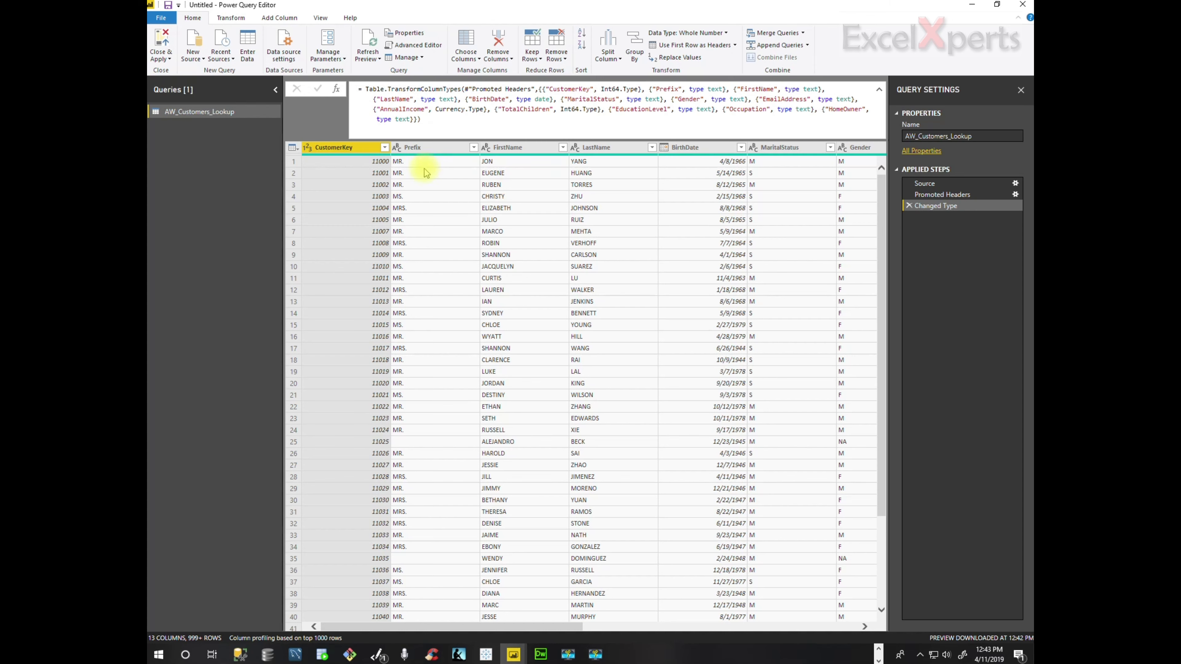
{"action": "left_click", "coordinate": [428, 151]}
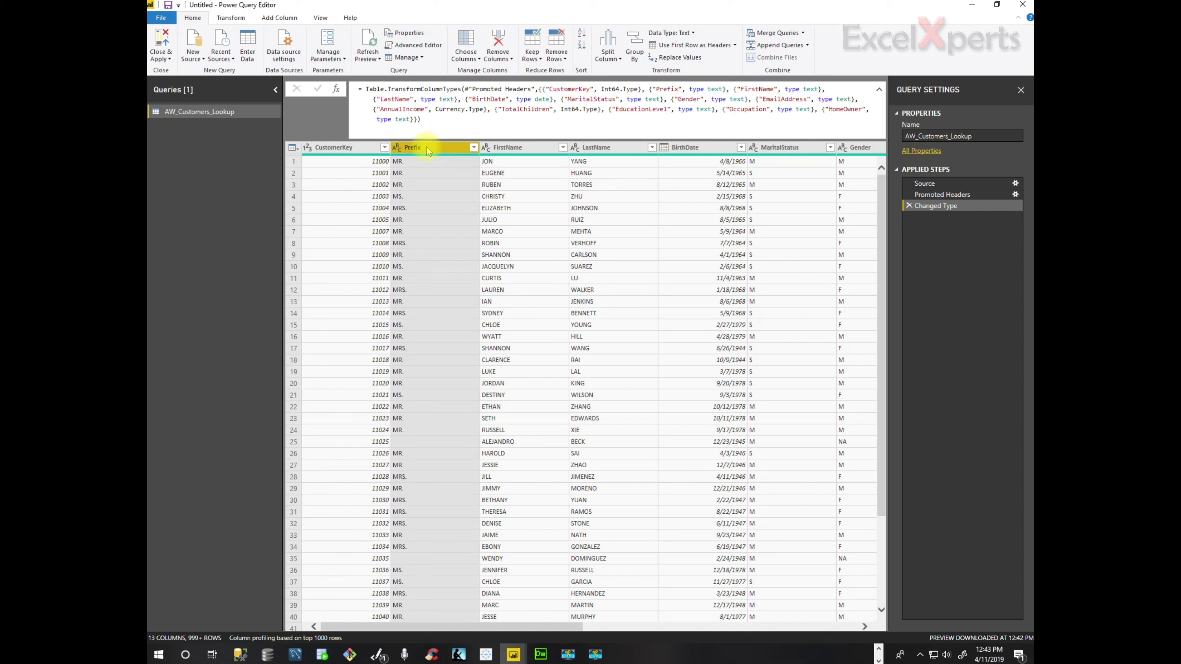
{"action": "left_click", "coordinate": [609, 152], "text": "shift"}
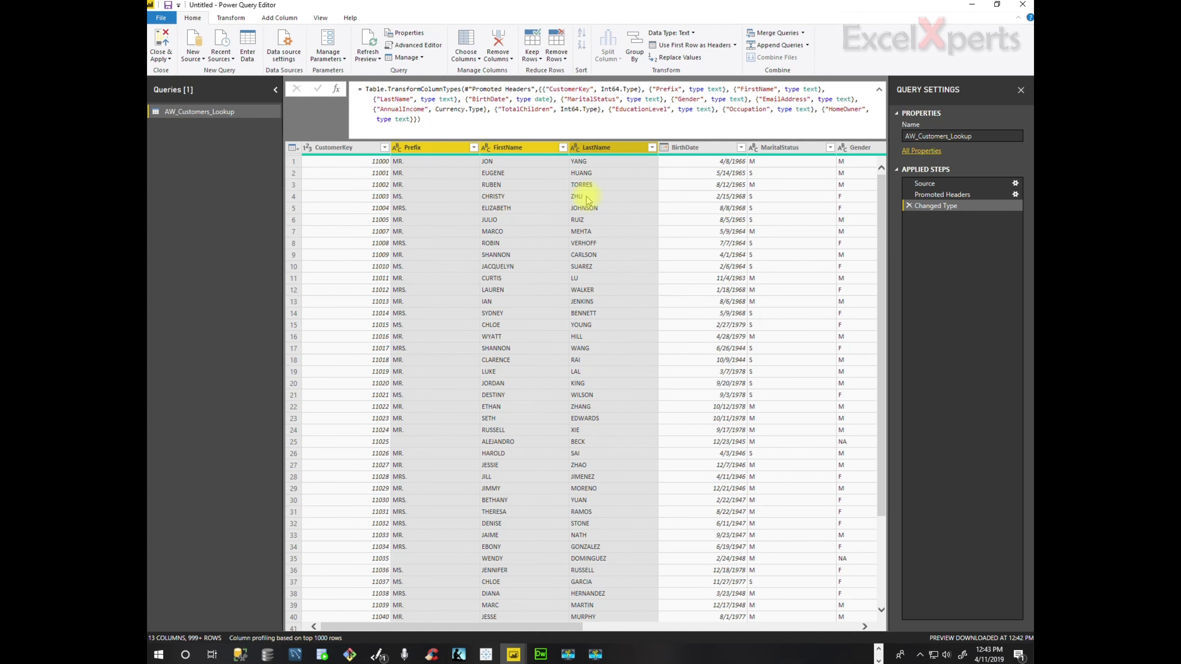
{"action": "left_click", "coordinate": [225, 19]}
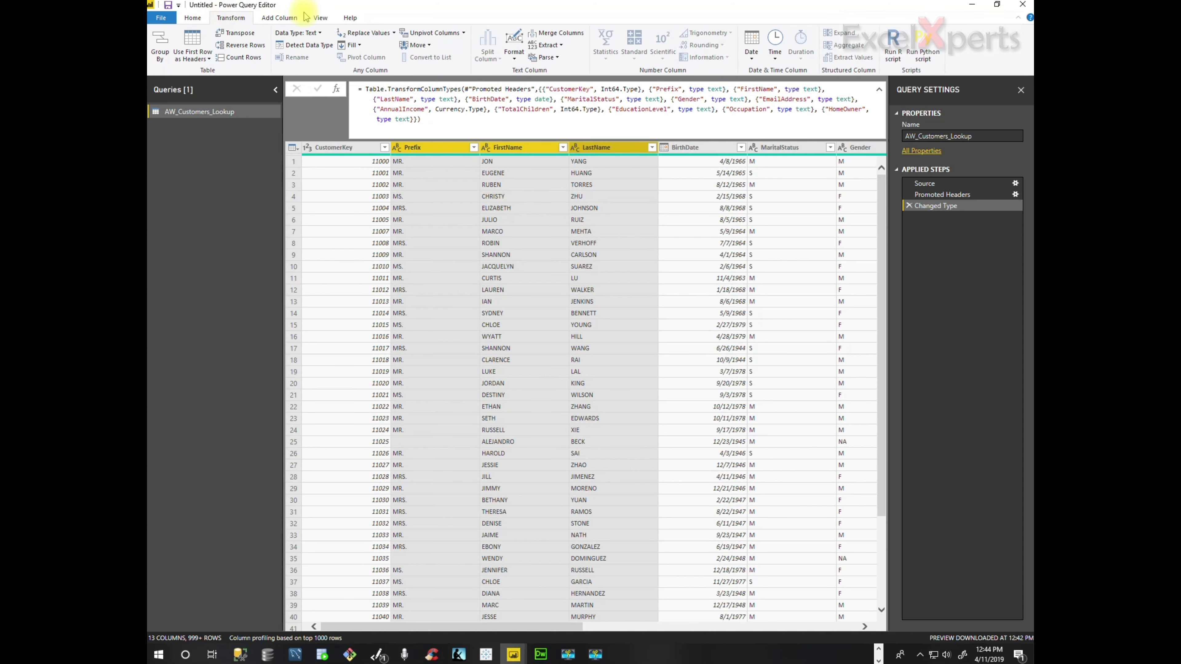
{"action": "left_click", "coordinate": [515, 55]}
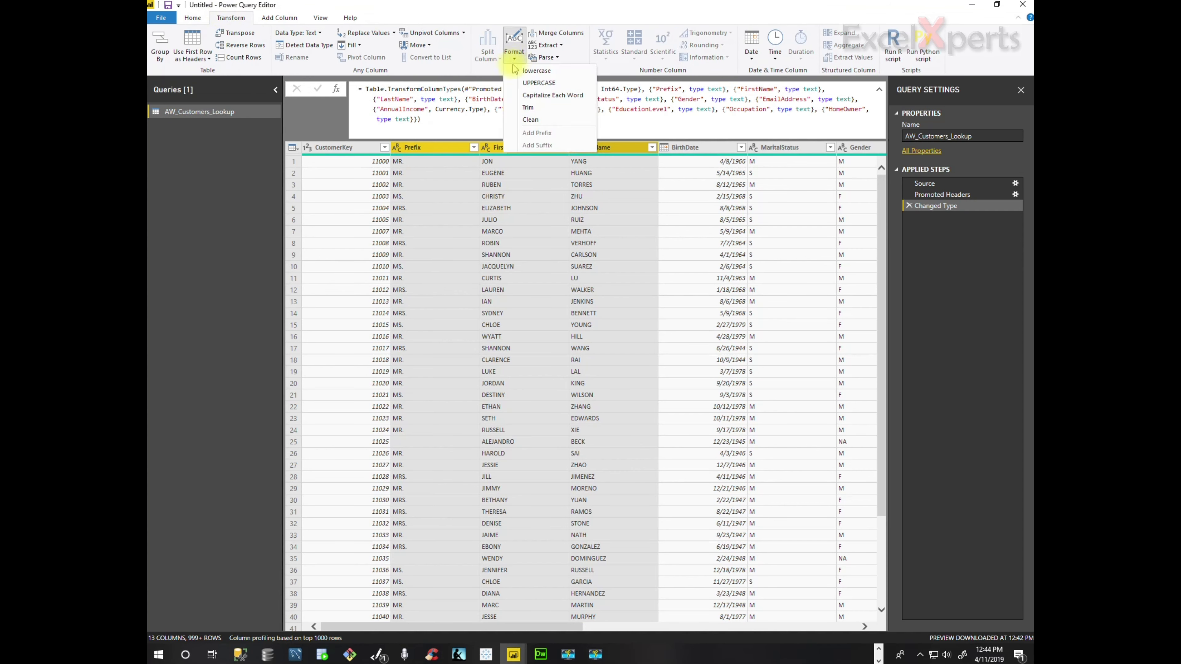
{"action": "left_click", "coordinate": [533, 93]}
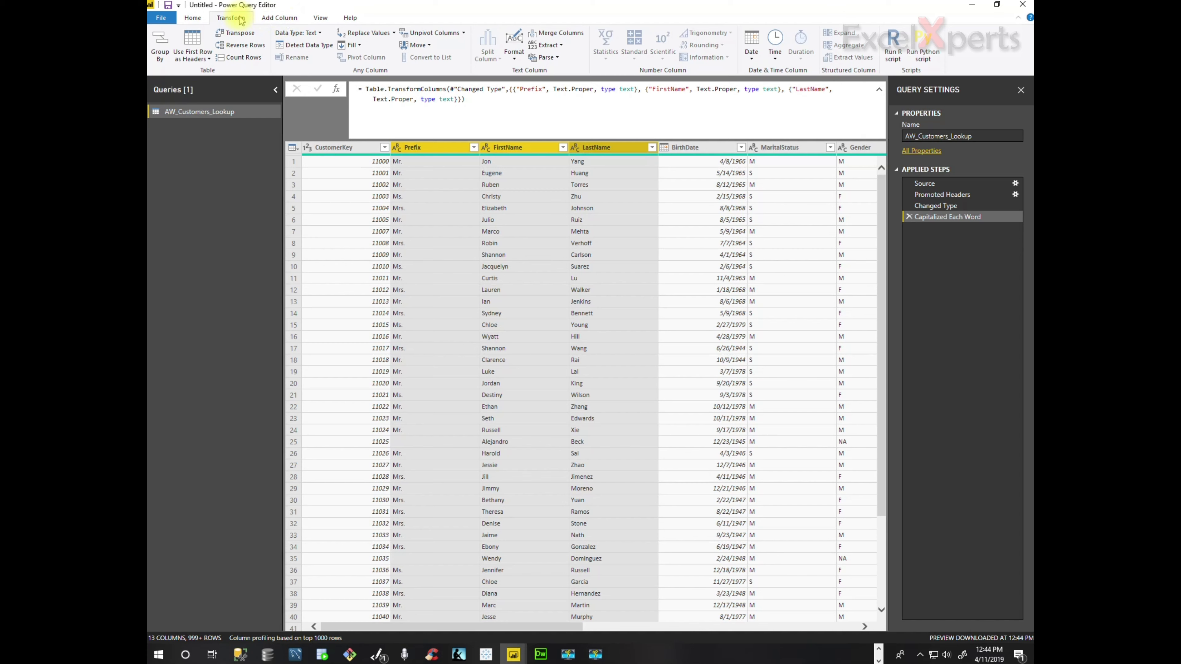
Add a merged column named FullName from Prefix, FirstName and LastName, using Space as the separator.
{"action": "left_click", "coordinate": [271, 19]}
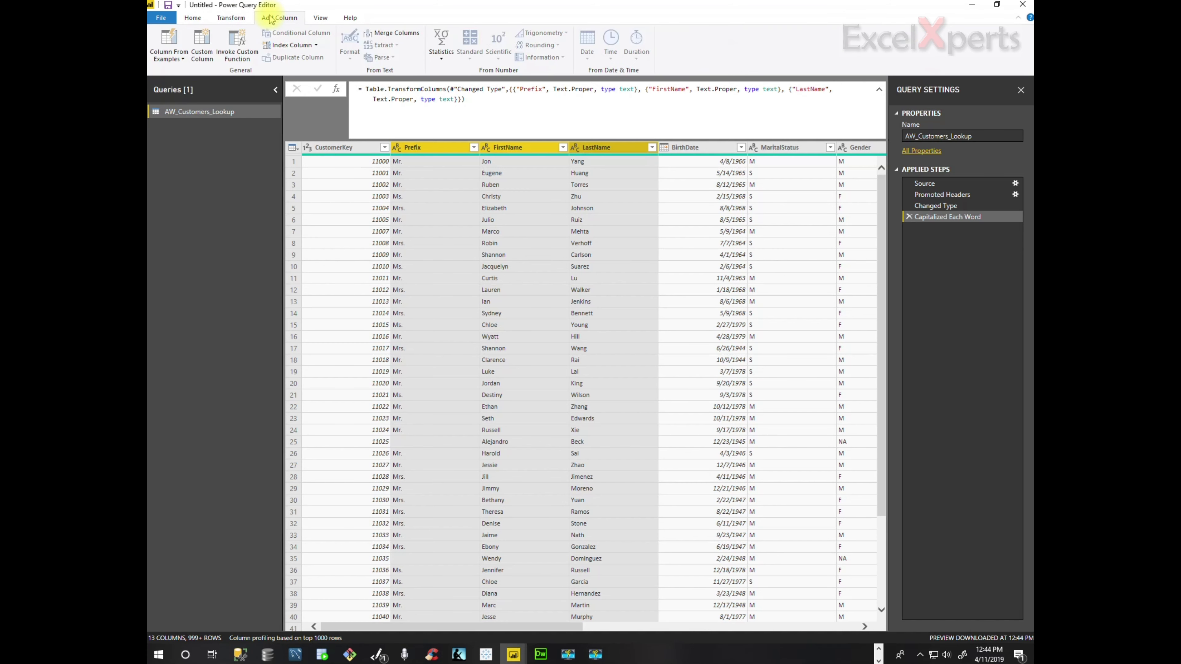
{"action": "left_click", "coordinate": [396, 33]}
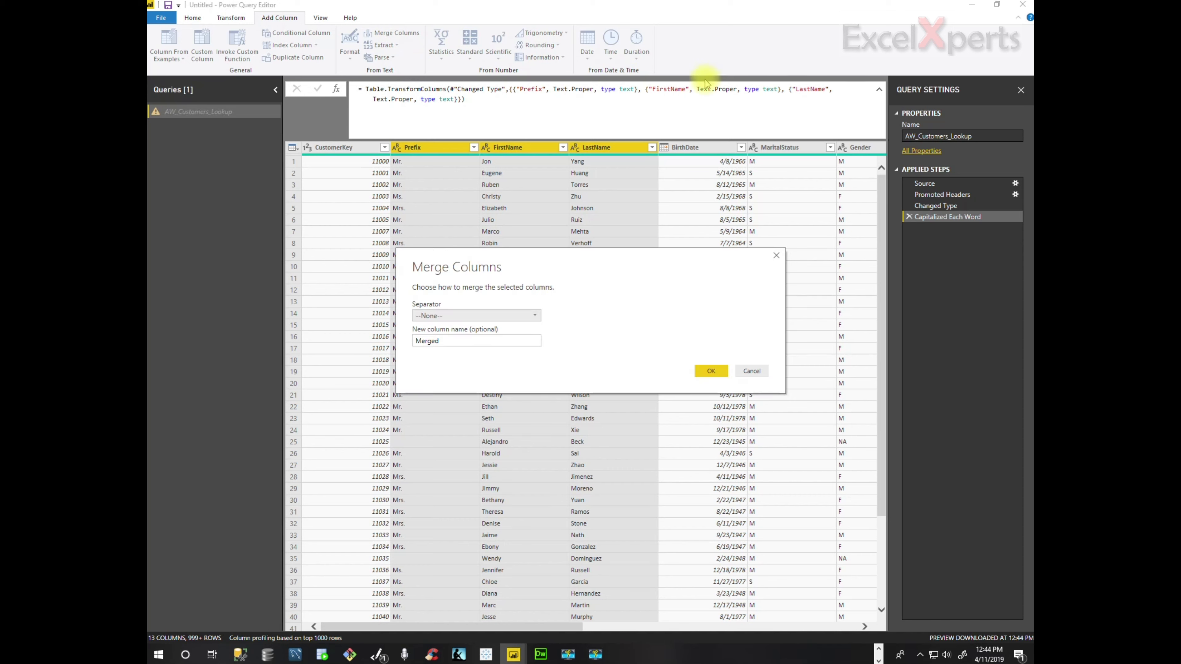
{"action": "left_click", "coordinate": [537, 317]}
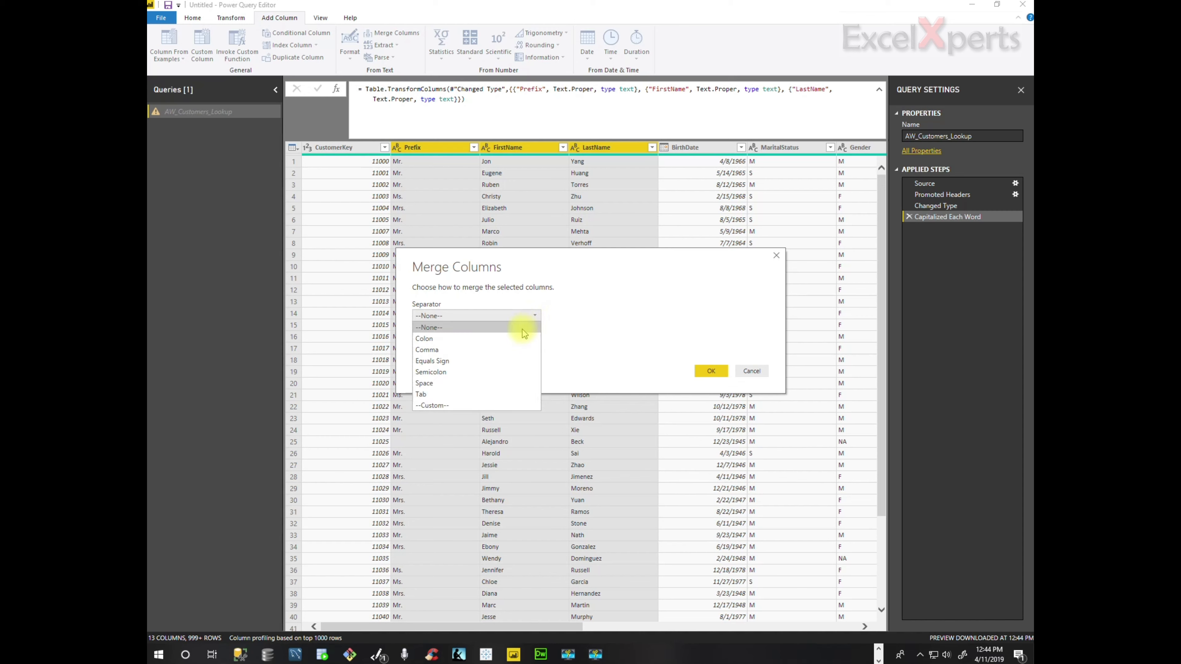
{"action": "left_click", "coordinate": [489, 383]}
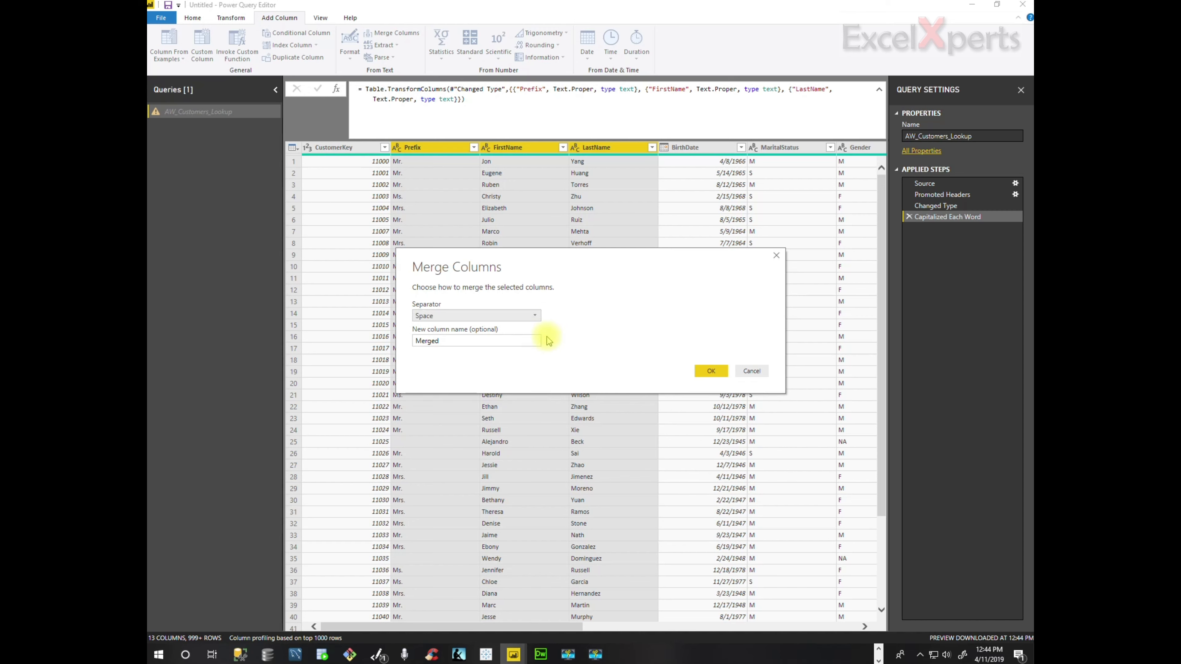
{"action": "left_click_drag", "start_coordinate": [488, 340], "coordinate": [400, 342]}
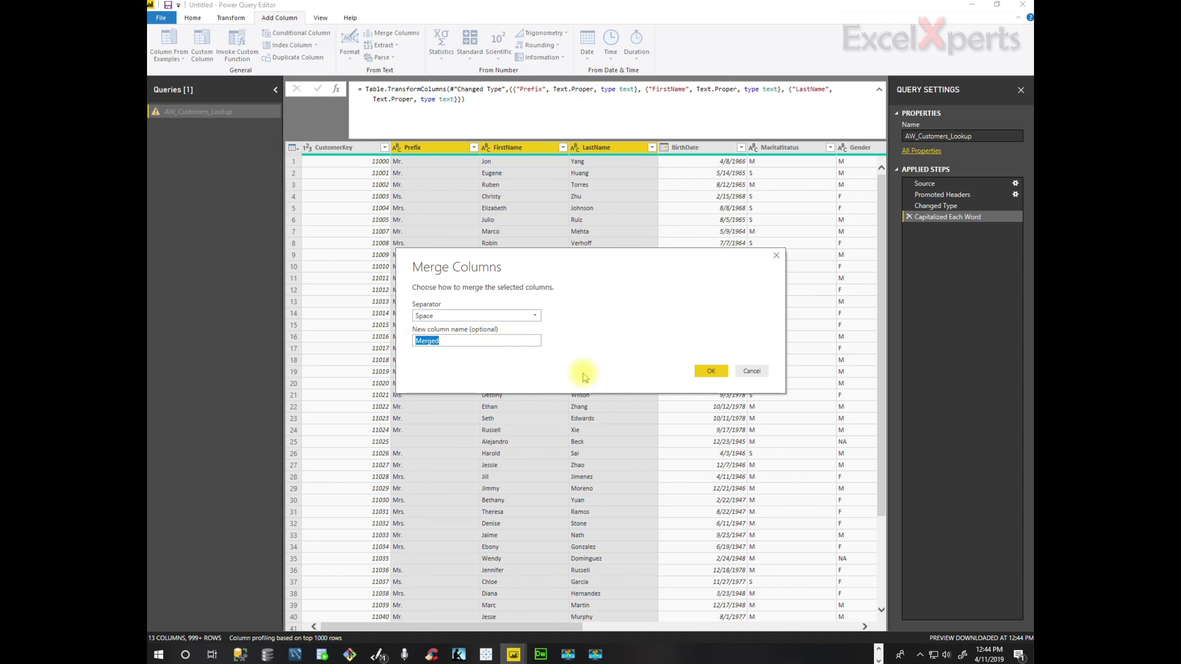
{"action": "type", "text": "FullName"}
{"action": "left_click", "coordinate": [711, 371]}
Split the FullName column by the Space delimiter at each occurrence of the delimiter.
{"action": "left_click_drag", "start_coordinate": [540, 626], "coordinate": [870, 626]}
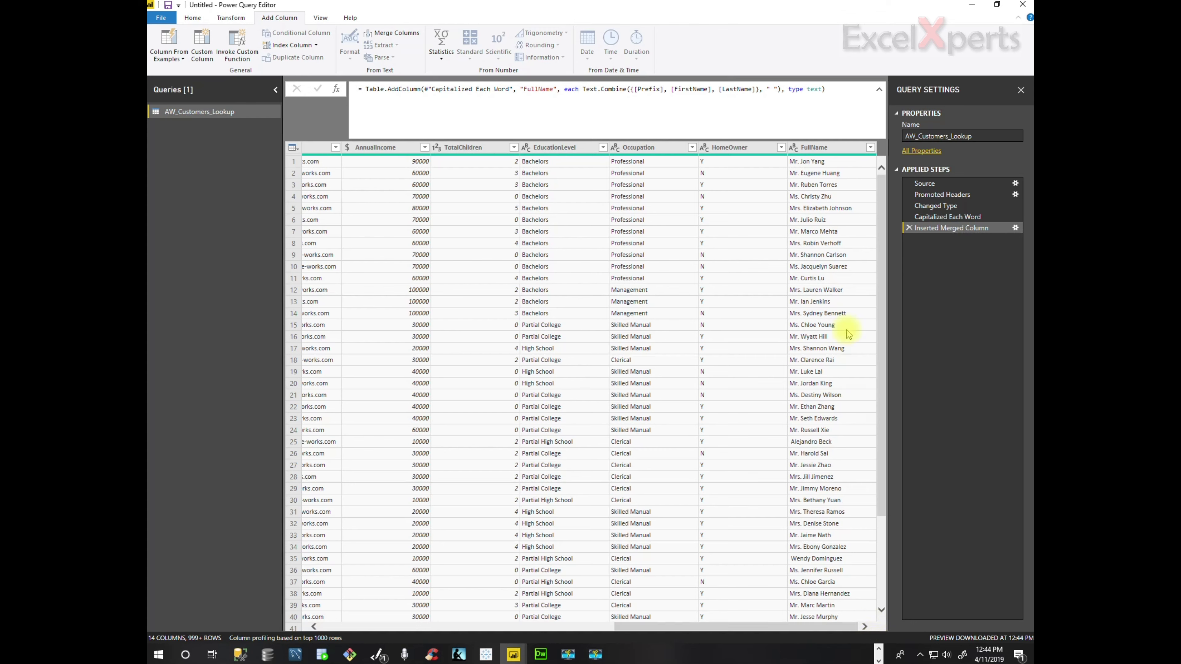
{"action": "left_click", "coordinate": [840, 149]}
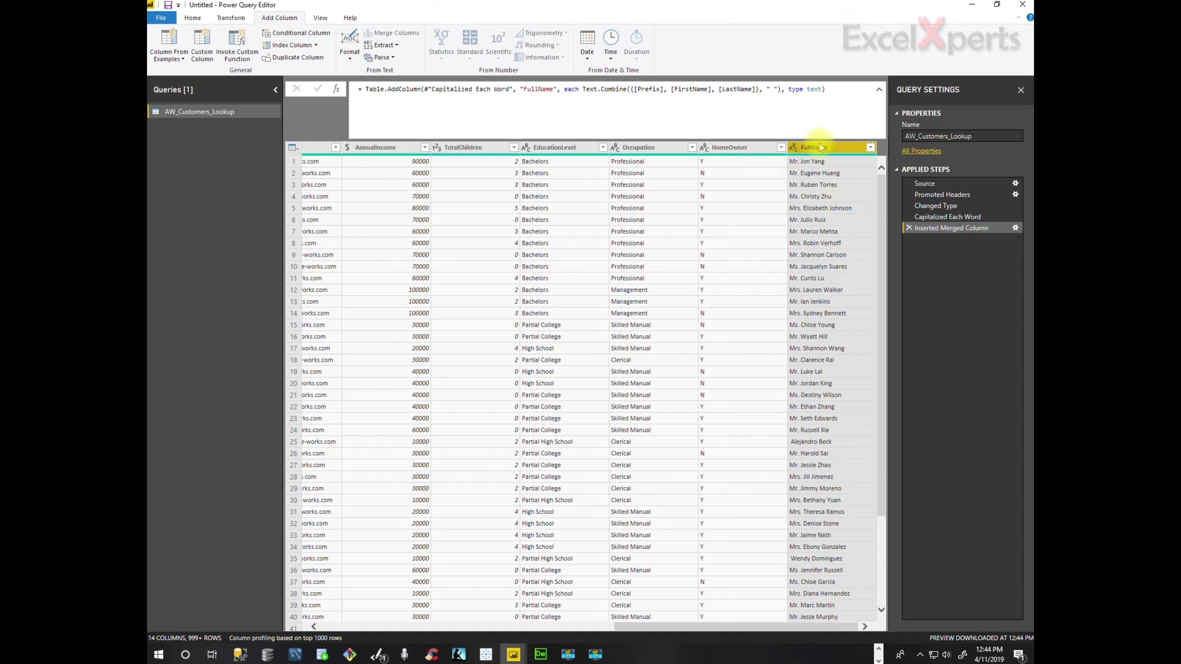
{"action": "left_click", "coordinate": [241, 19]}
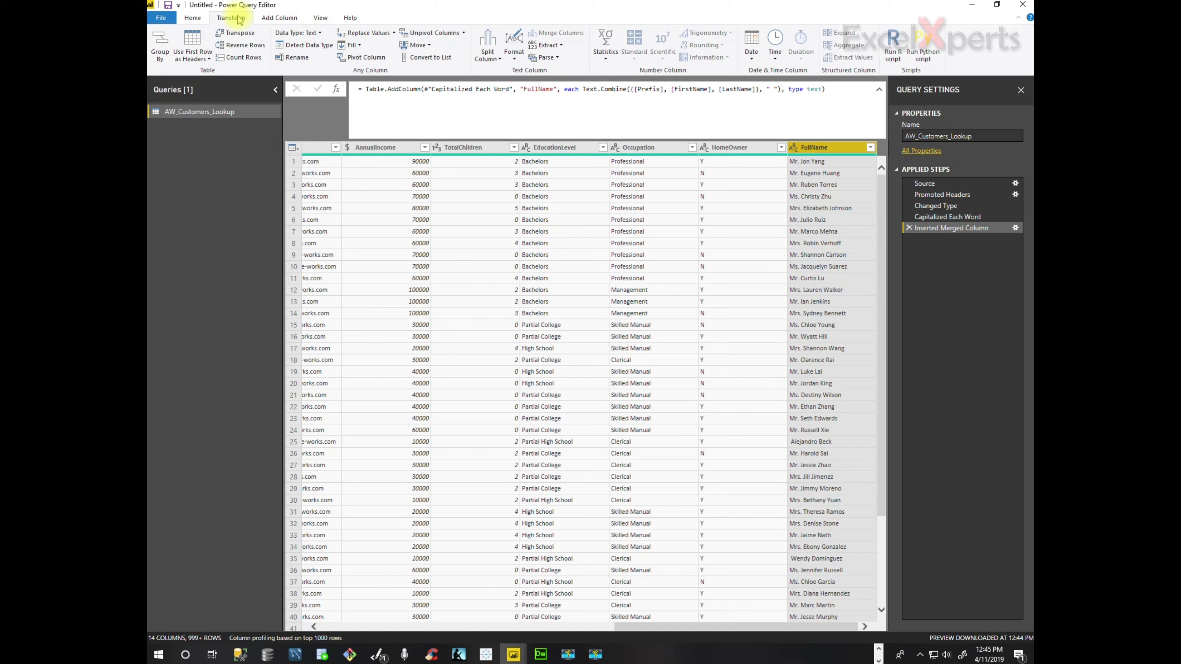
{"action": "left_click", "coordinate": [487, 45]}
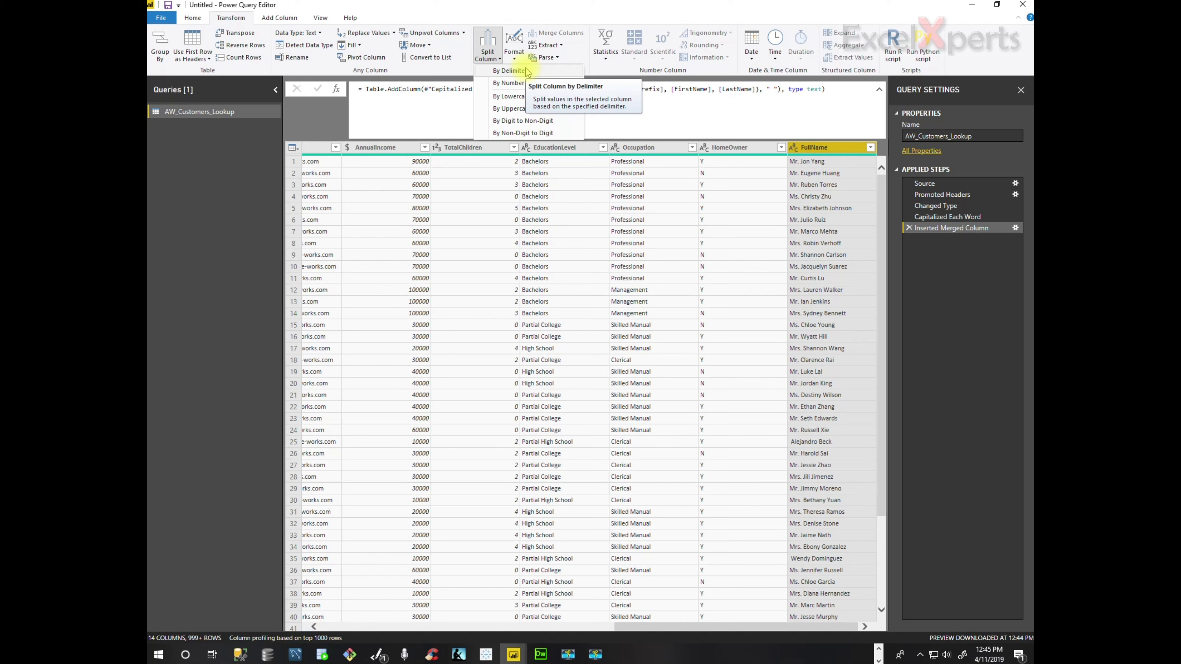
{"action": "left_click", "coordinate": [509, 71]}
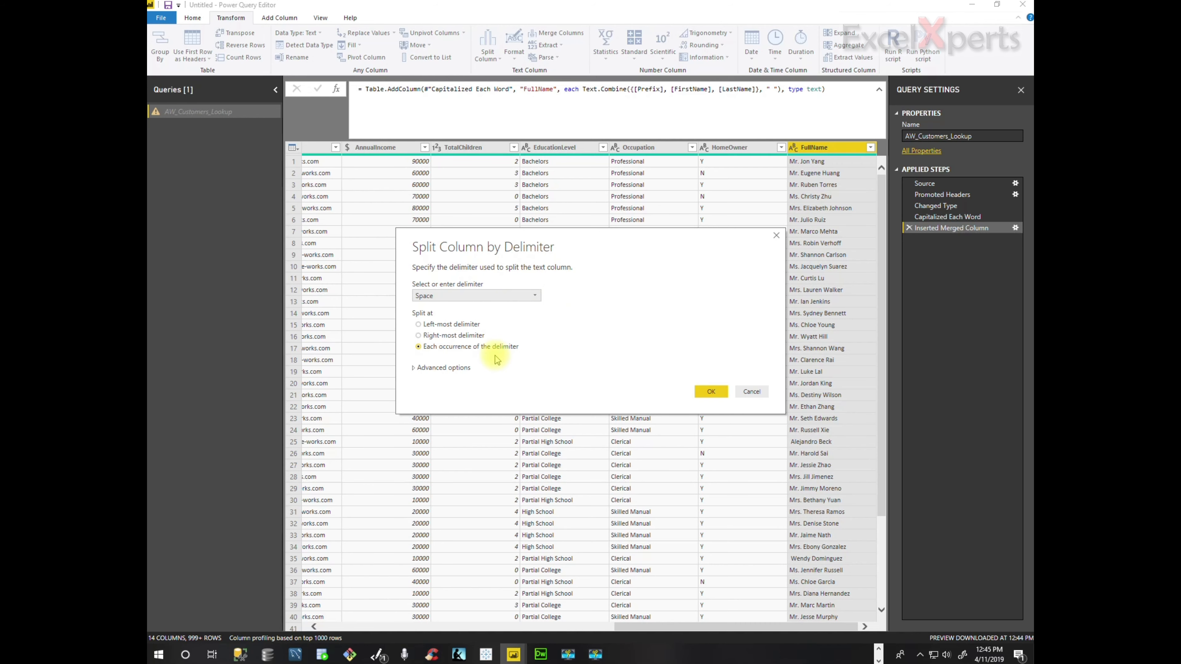
{"action": "left_click", "coordinate": [709, 390]}
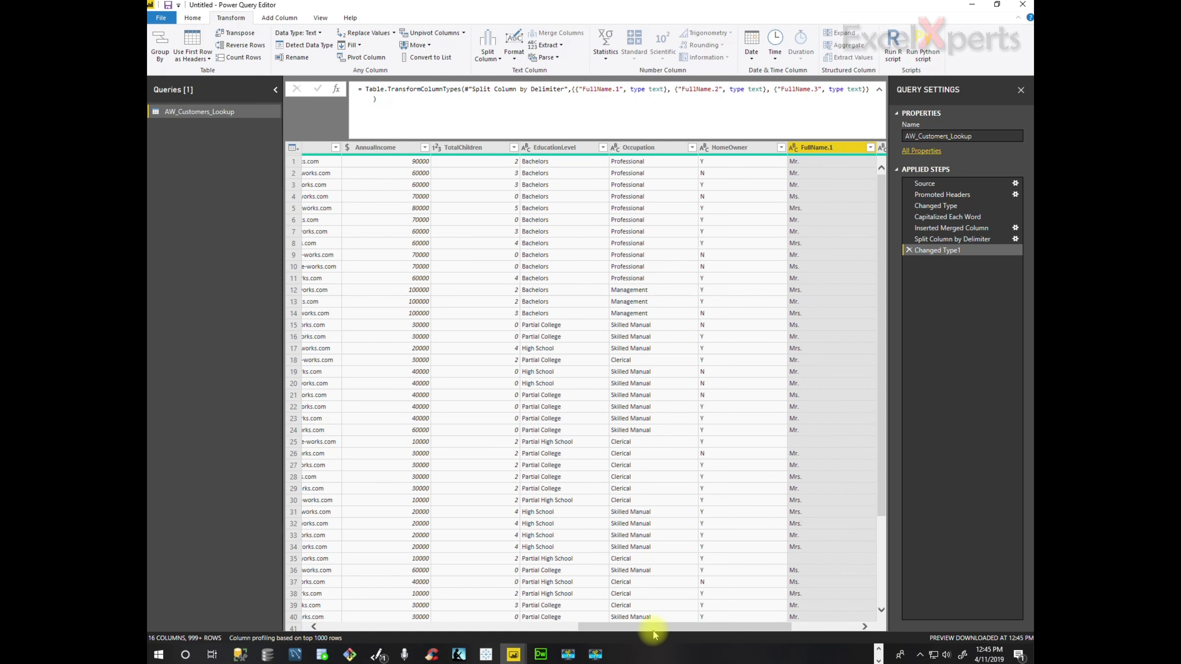
{"action": "left_click_drag", "start_coordinate": [653, 627], "coordinate": [723, 622]}
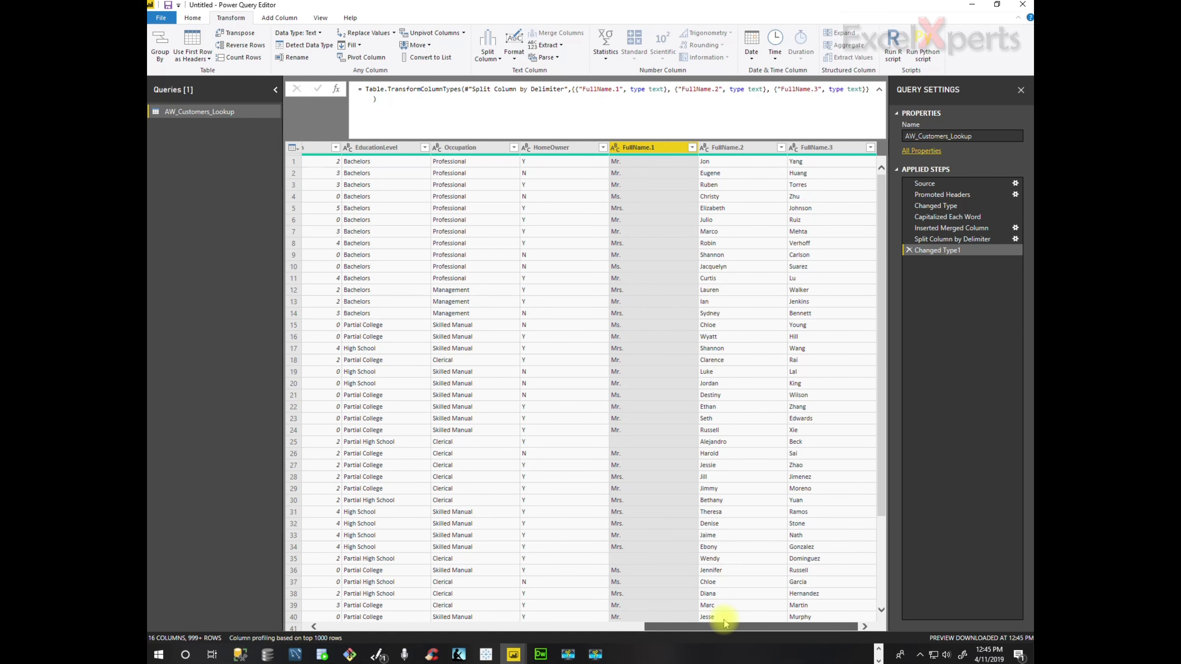
Add a new column that extracts the text before the "@" delimiter from the EmailAddress column.
{"action": "left_click_drag", "start_coordinate": [723, 623], "coordinate": [526, 649]}
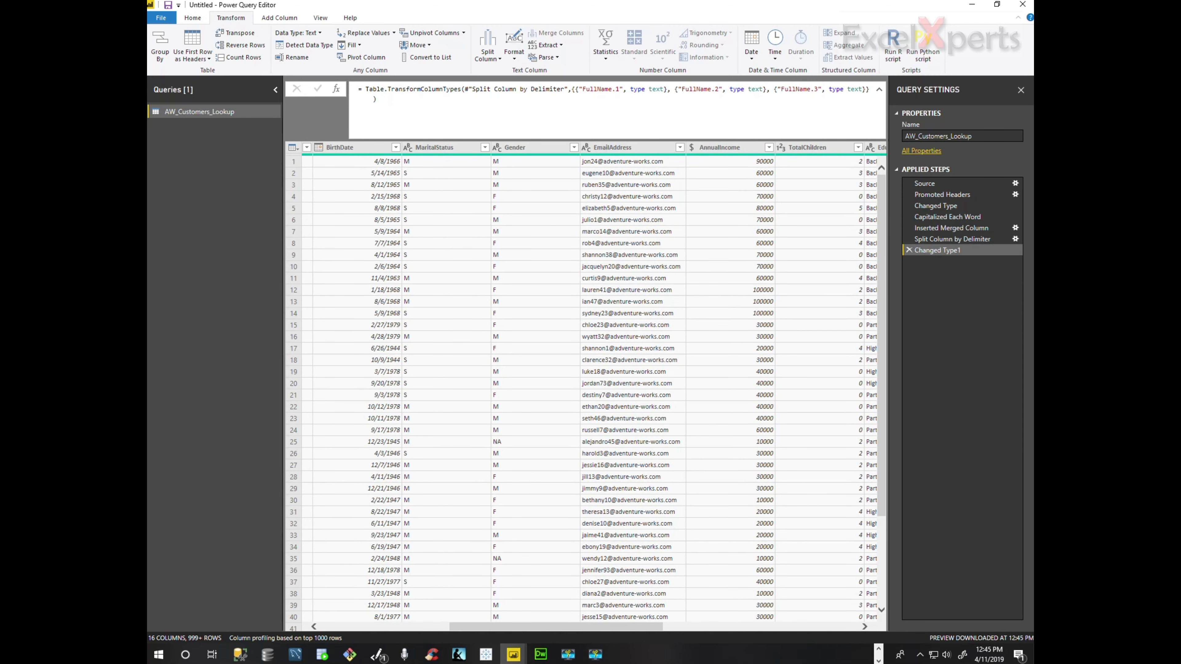
{"action": "key", "text": "alt+Tab"}
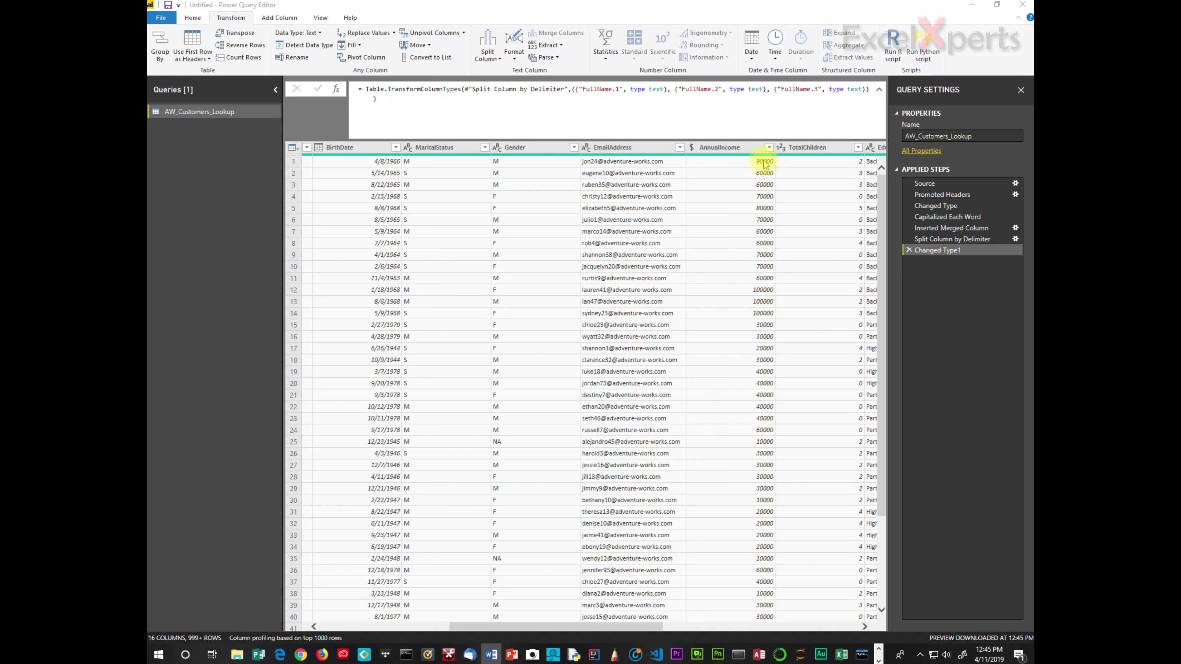
{"action": "left_click", "coordinate": [650, 148]}
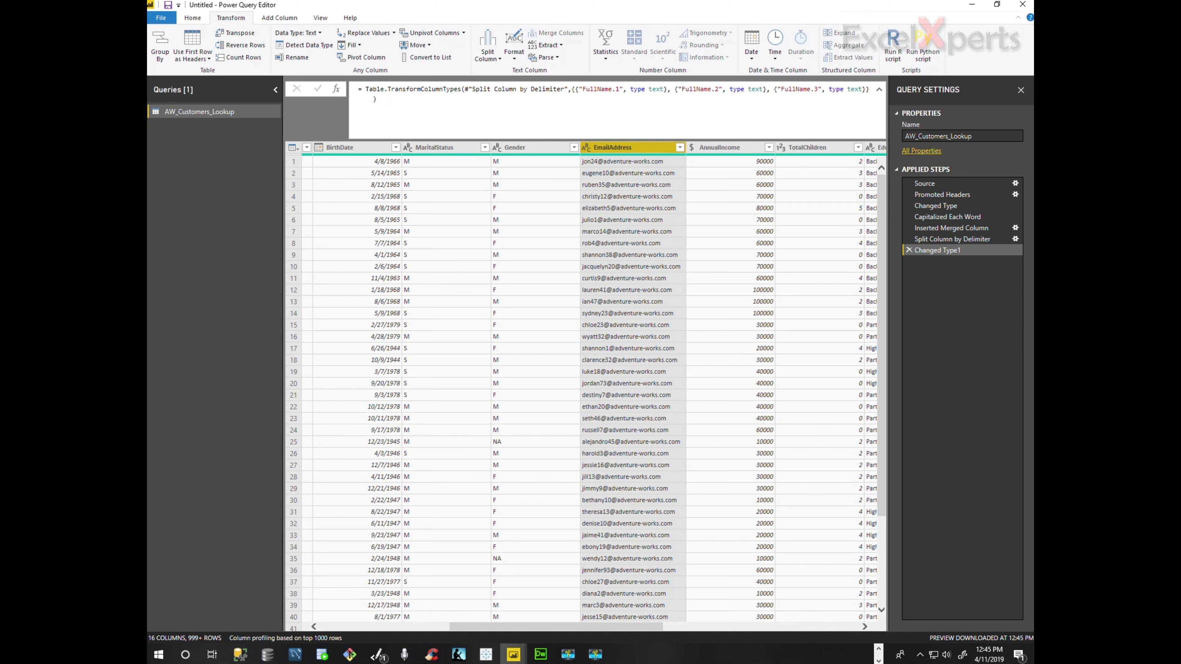
{"action": "left_click", "coordinate": [278, 21]}
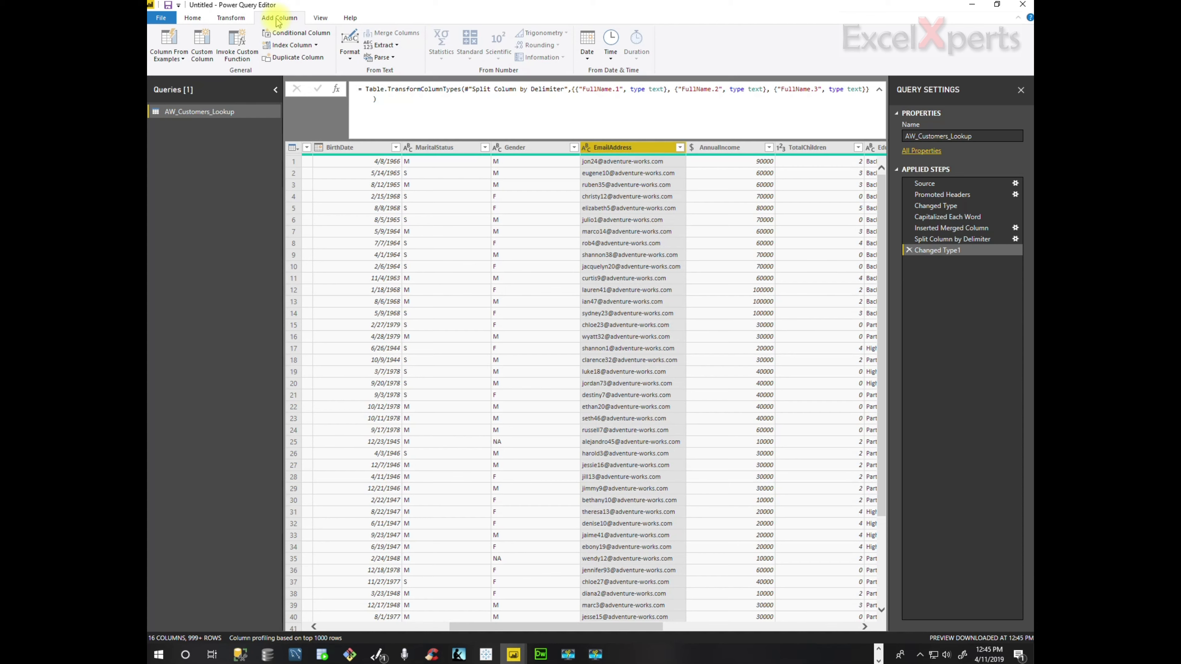
{"action": "left_click", "coordinate": [384, 45]}
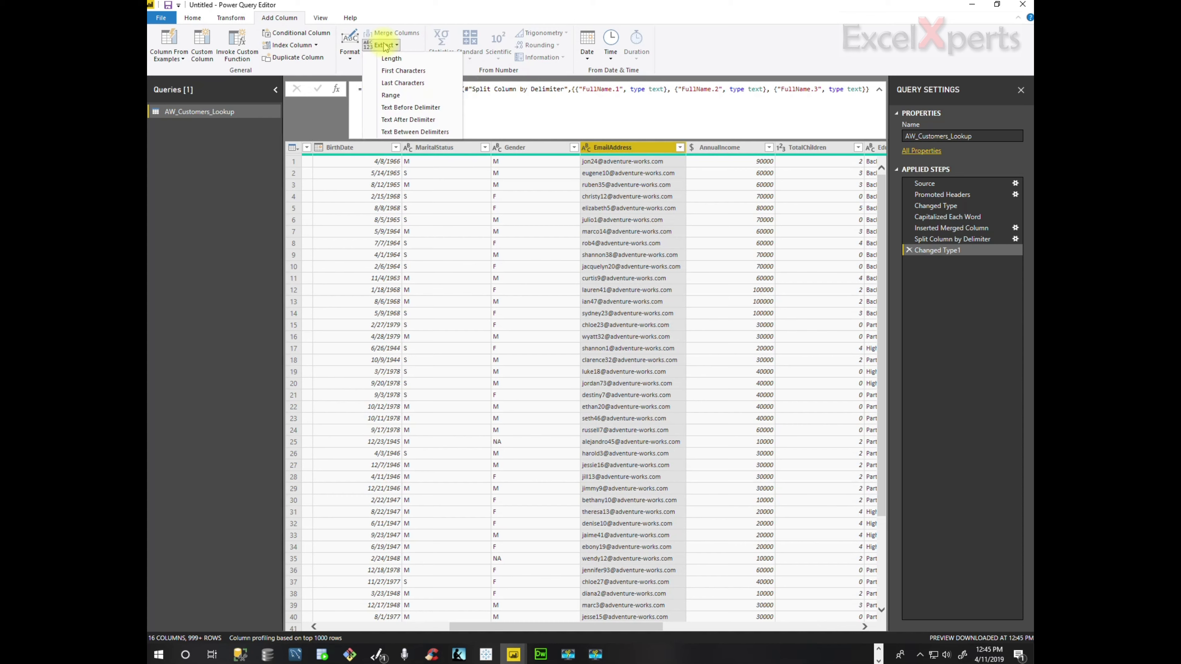
{"action": "left_click", "coordinate": [427, 107]}
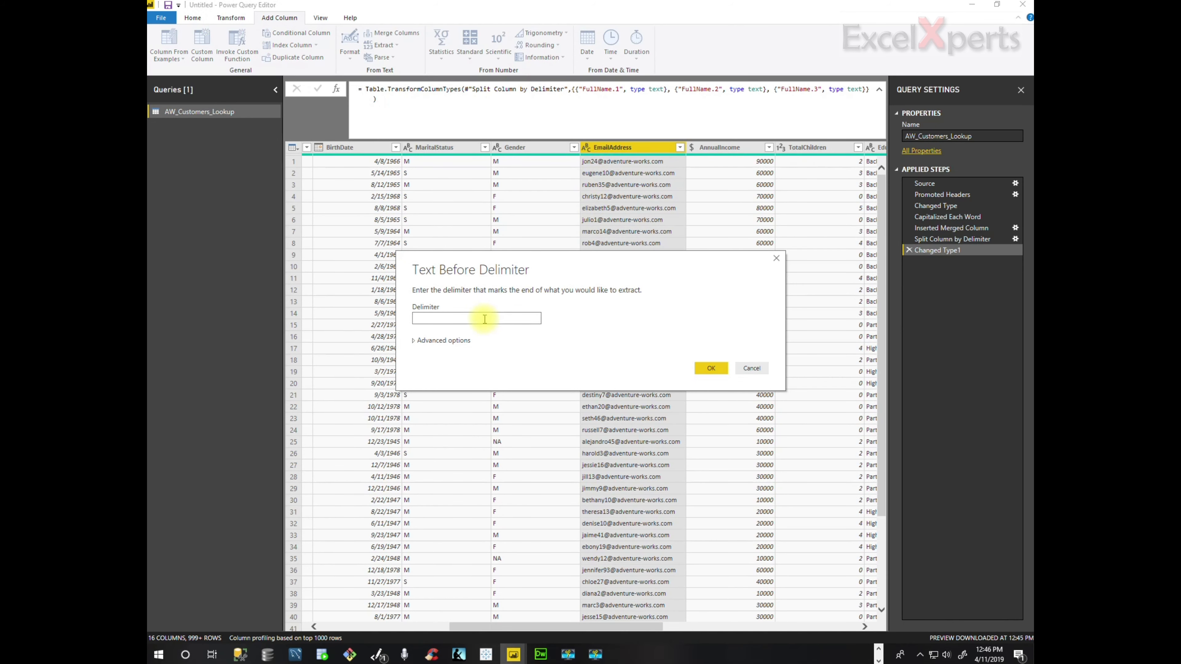
{"action": "type", "text": "@"}
{"action": "left_click", "coordinate": [714, 368]}
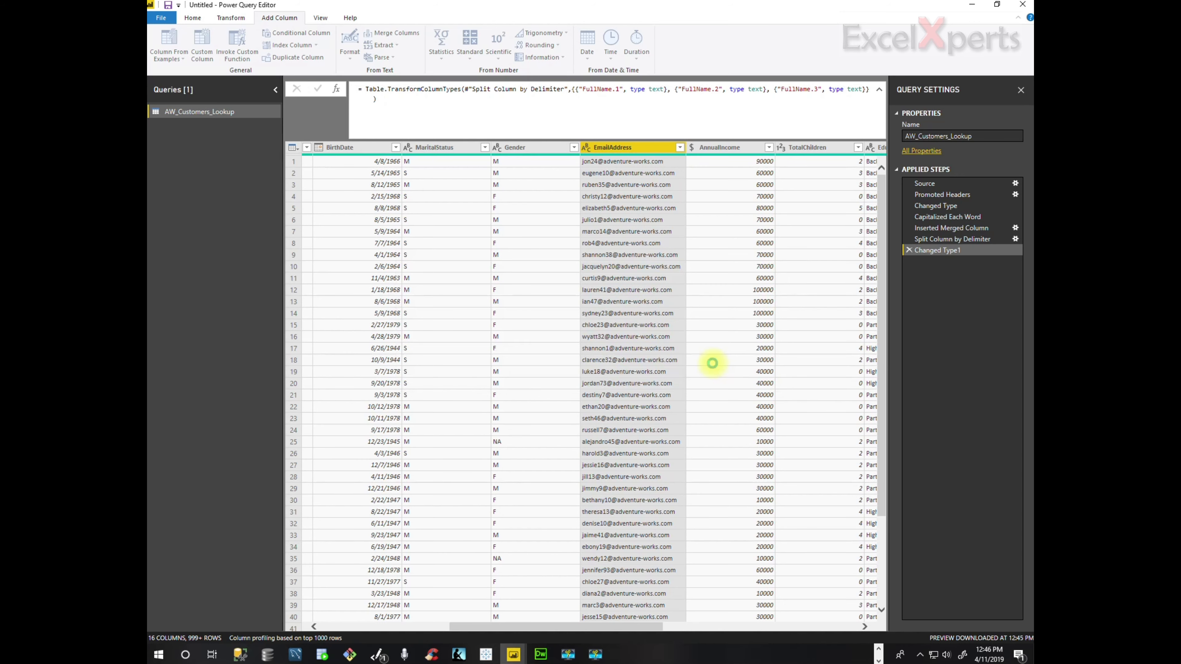
{"action": "left_click_drag", "start_coordinate": [598, 632], "coordinate": [822, 610]}
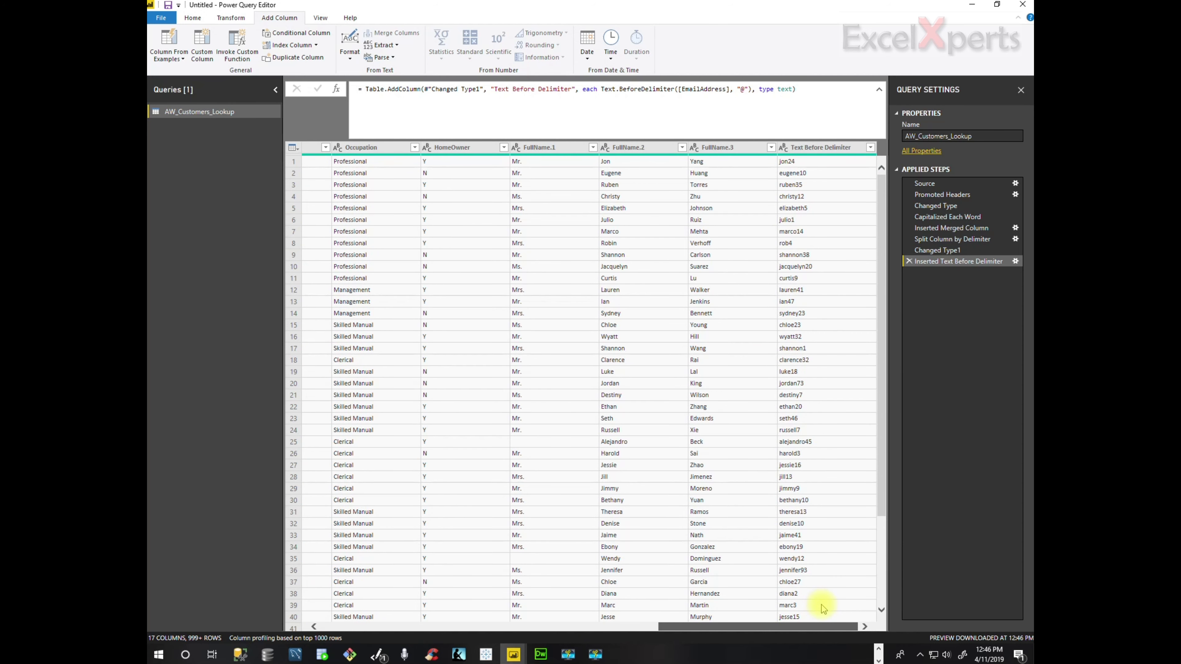
Add a new column that extracts the text after the "@" delimiter from the EmailAddress column.
{"action": "left_click_drag", "start_coordinate": [822, 609], "coordinate": [598, 644]}
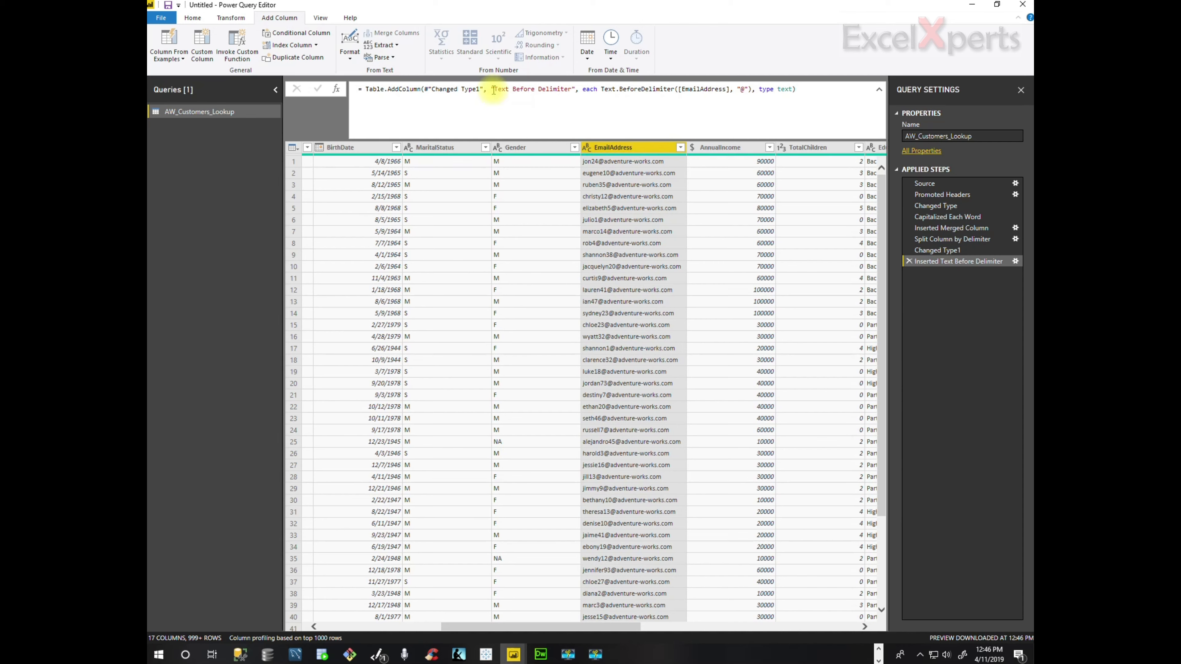
{"action": "left_click", "coordinate": [390, 45]}
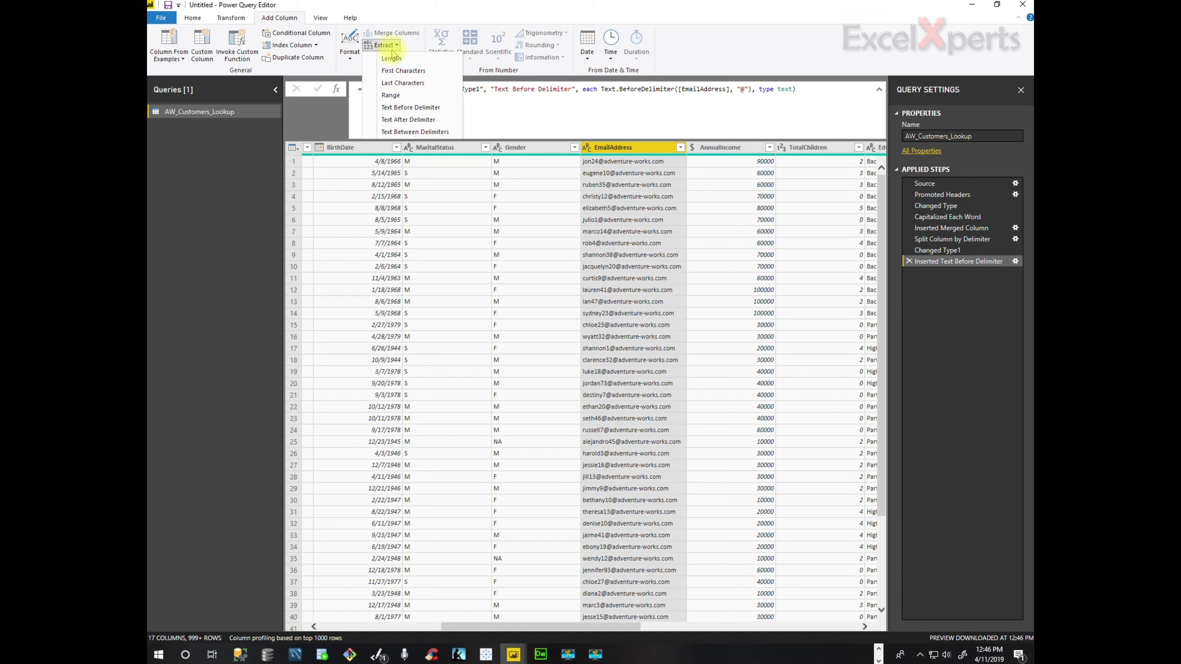
{"action": "left_click", "coordinate": [420, 122]}
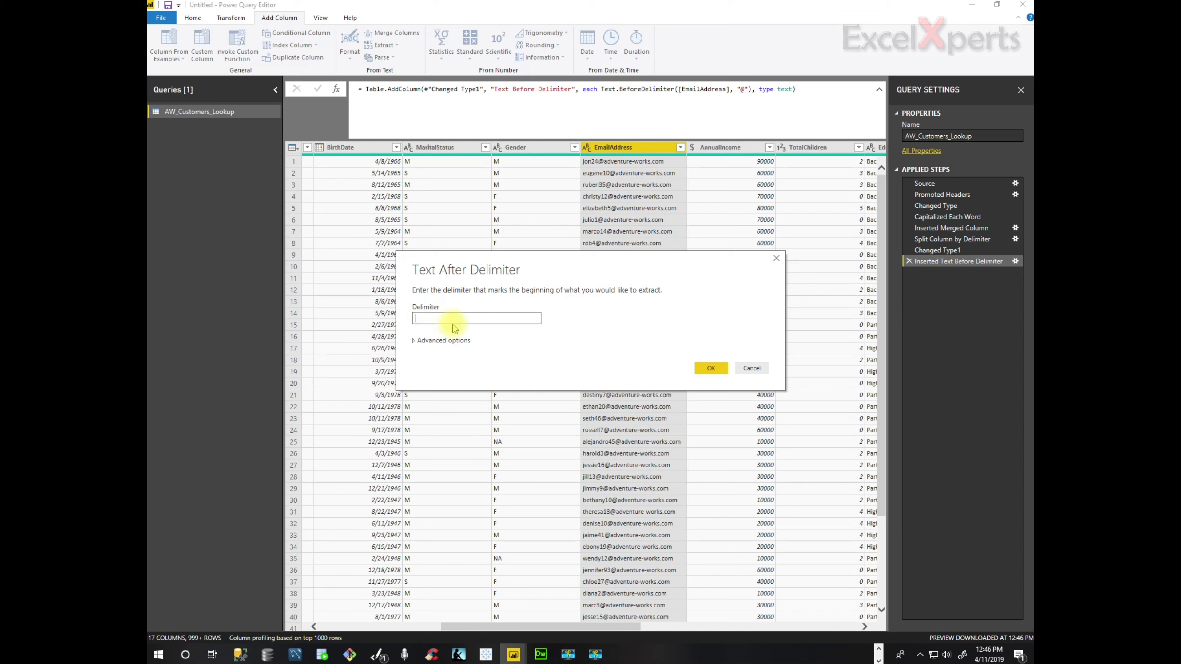
{"action": "type", "text": "@"}
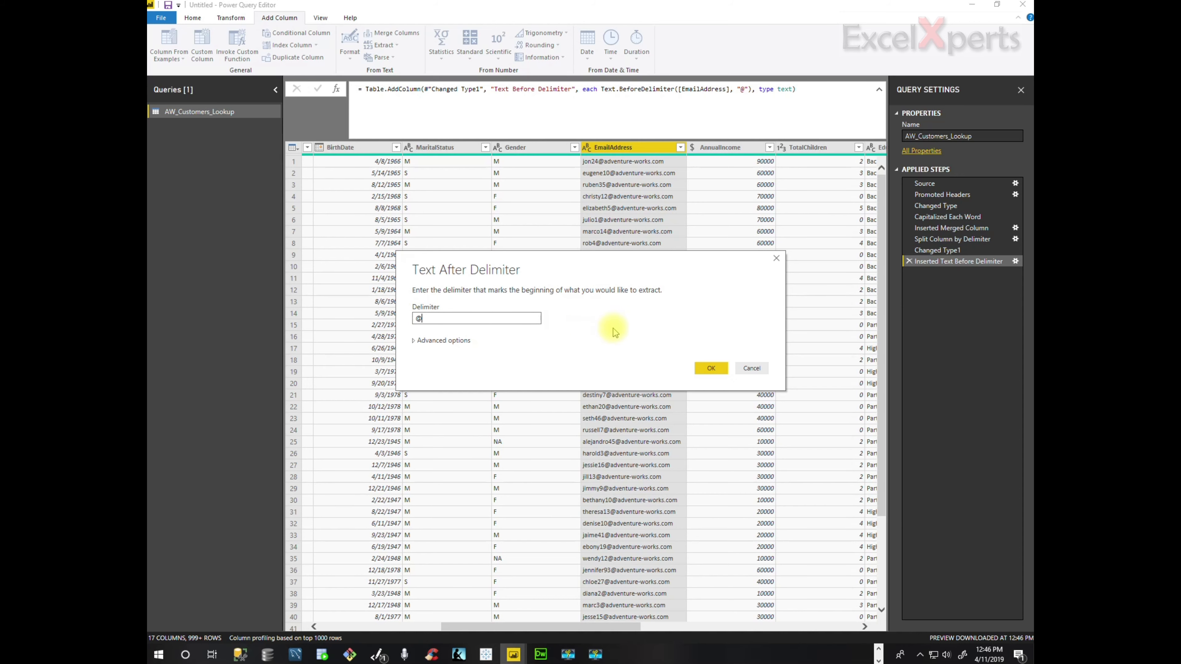
{"action": "left_click", "coordinate": [711, 367]}
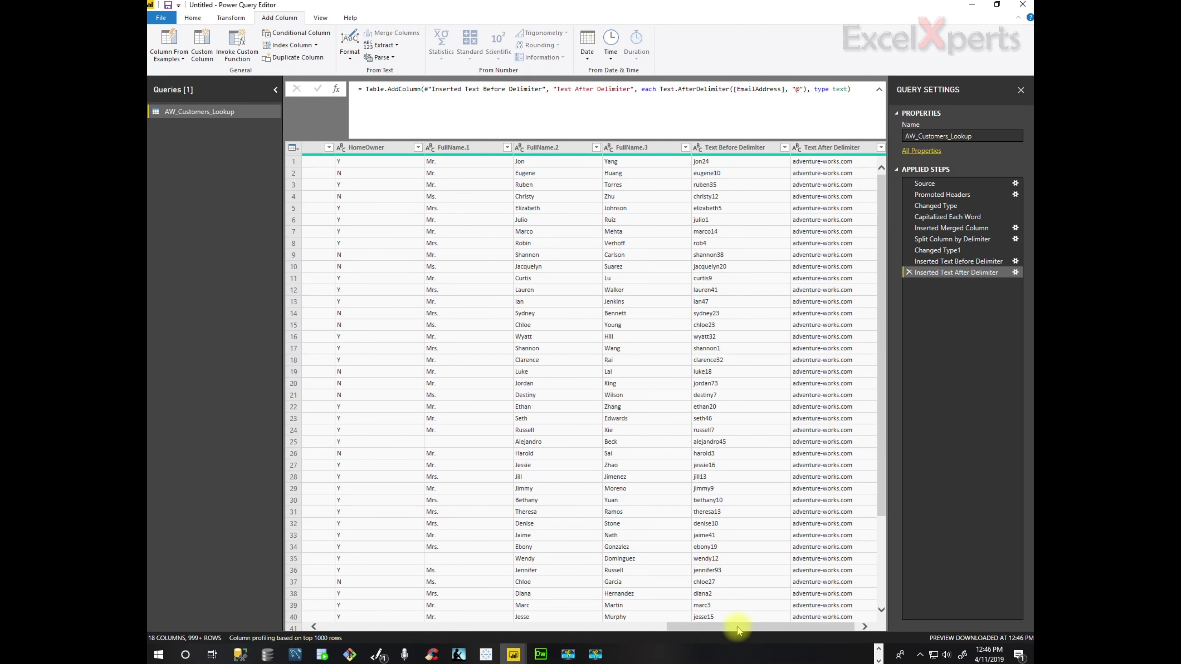
{"action": "left_click_drag", "start_coordinate": [738, 626], "coordinate": [749, 632]}
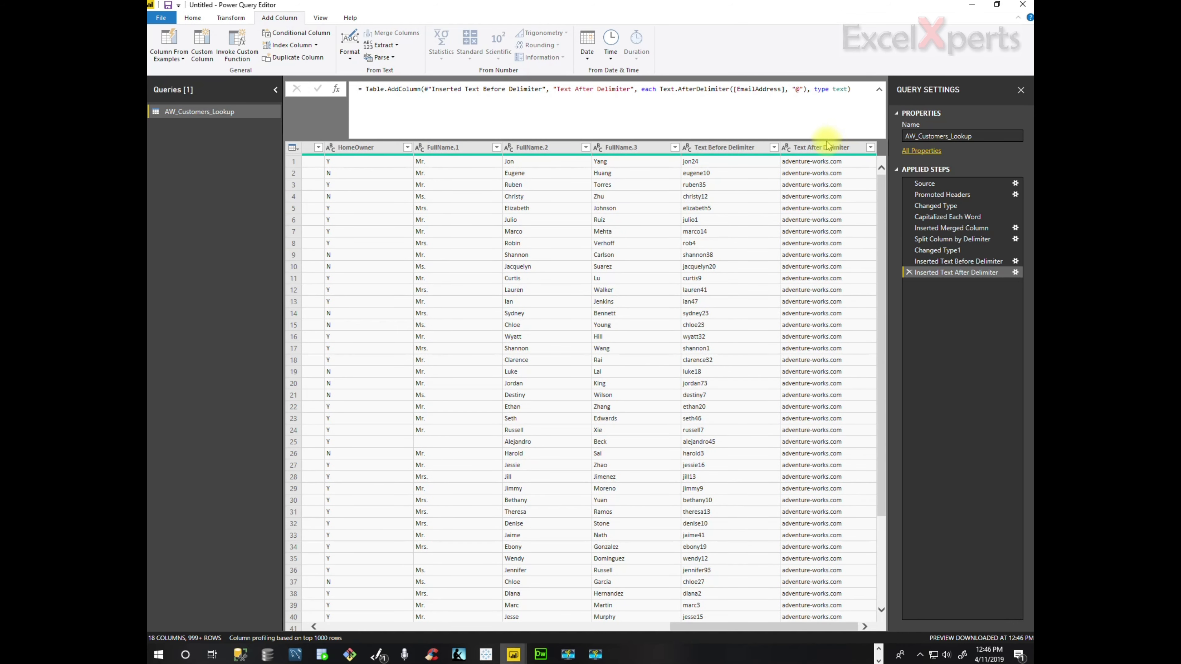
Add a merged column named Email2 from Text Before Delimiter and Text After Delimiter, using "@" as the custom separator.
{"action": "left_click", "coordinate": [741, 148]}
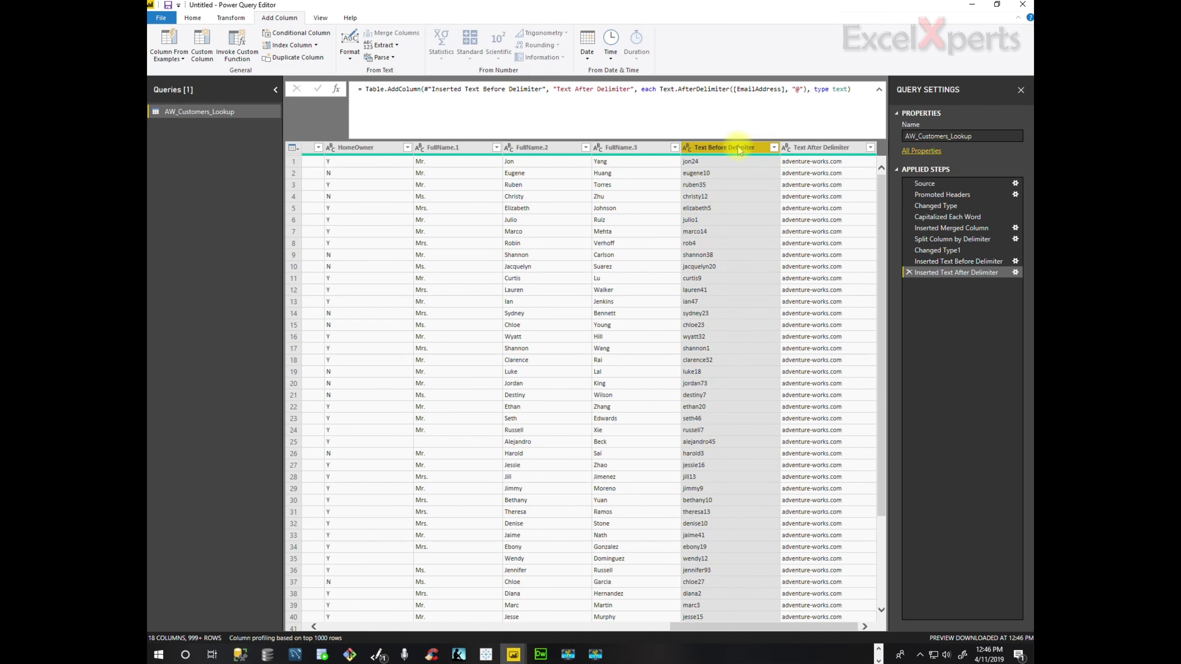
{"action": "left_click", "coordinate": [811, 148], "text": "ctrl"}
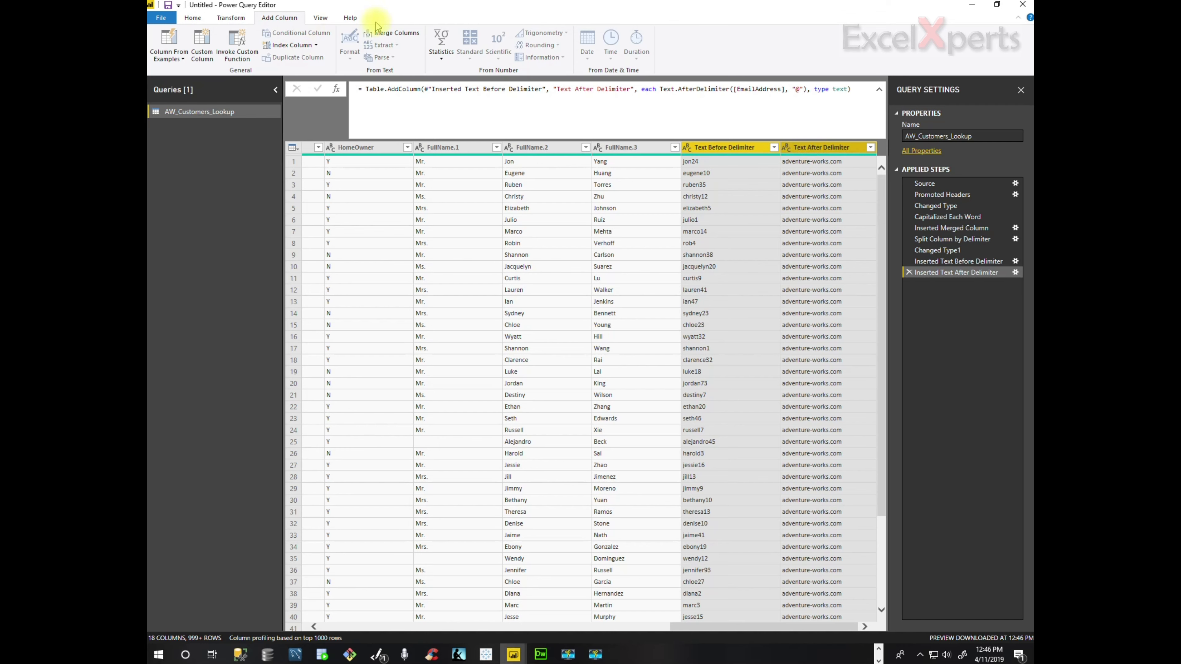
{"action": "left_click", "coordinate": [385, 35]}
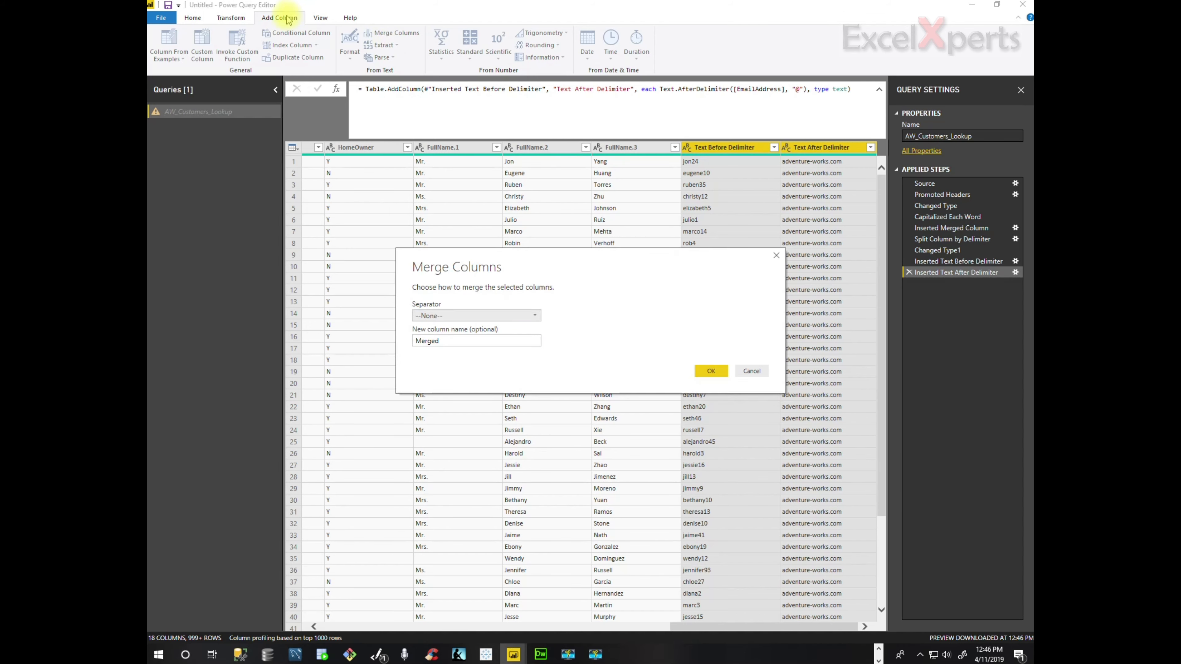
{"action": "left_click", "coordinate": [533, 315]}
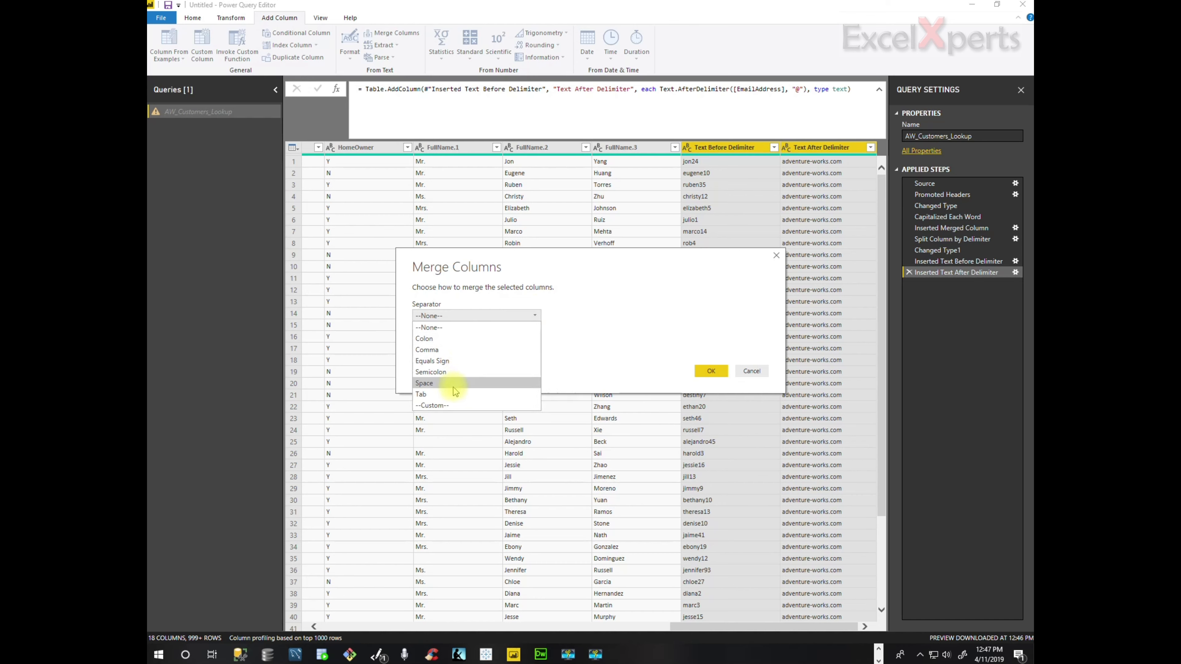
{"action": "left_click", "coordinate": [451, 405]}
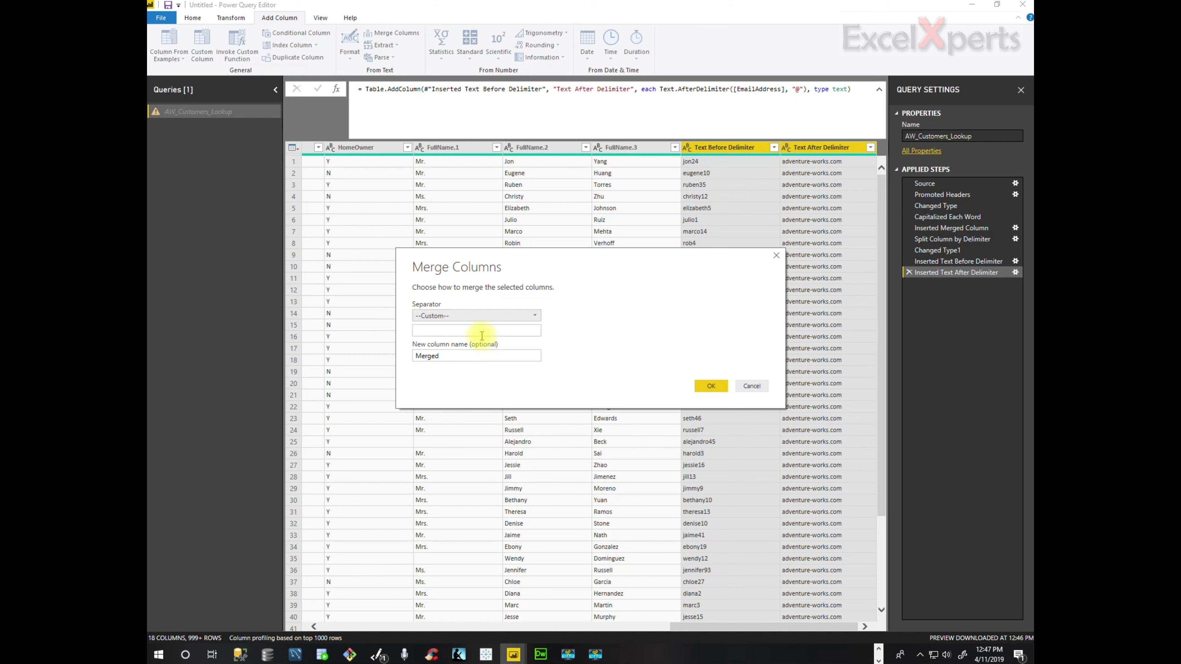
{"action": "type", "text": "@"}
{"action": "left_click", "coordinate": [473, 355]}
{"action": "left_click_drag", "start_coordinate": [473, 356], "coordinate": [393, 357]}
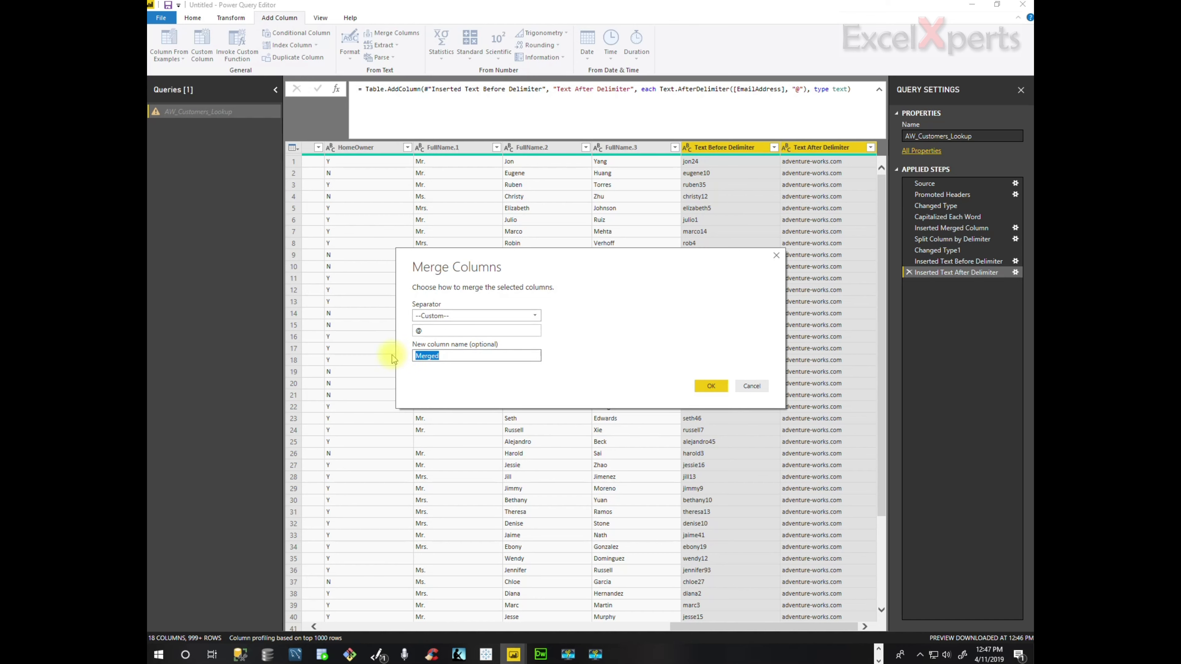
{"action": "type", "text": "Email2"}
{"action": "left_click", "coordinate": [710, 385]}
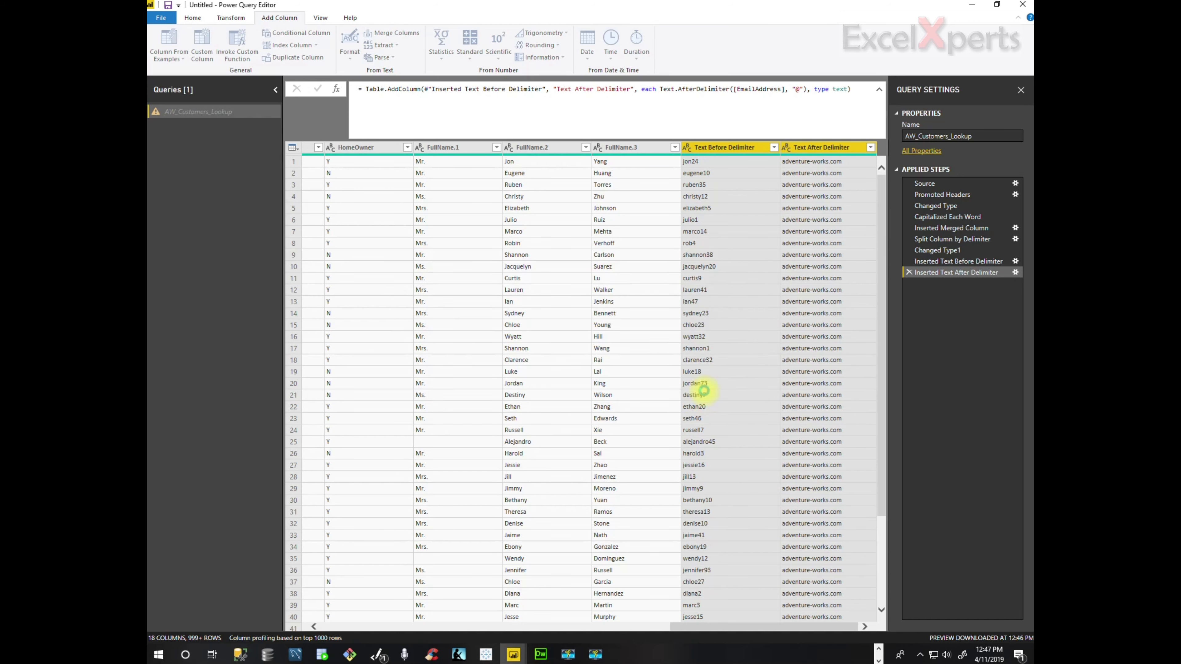
{"action": "left_click_drag", "start_coordinate": [706, 626], "coordinate": [778, 627]}
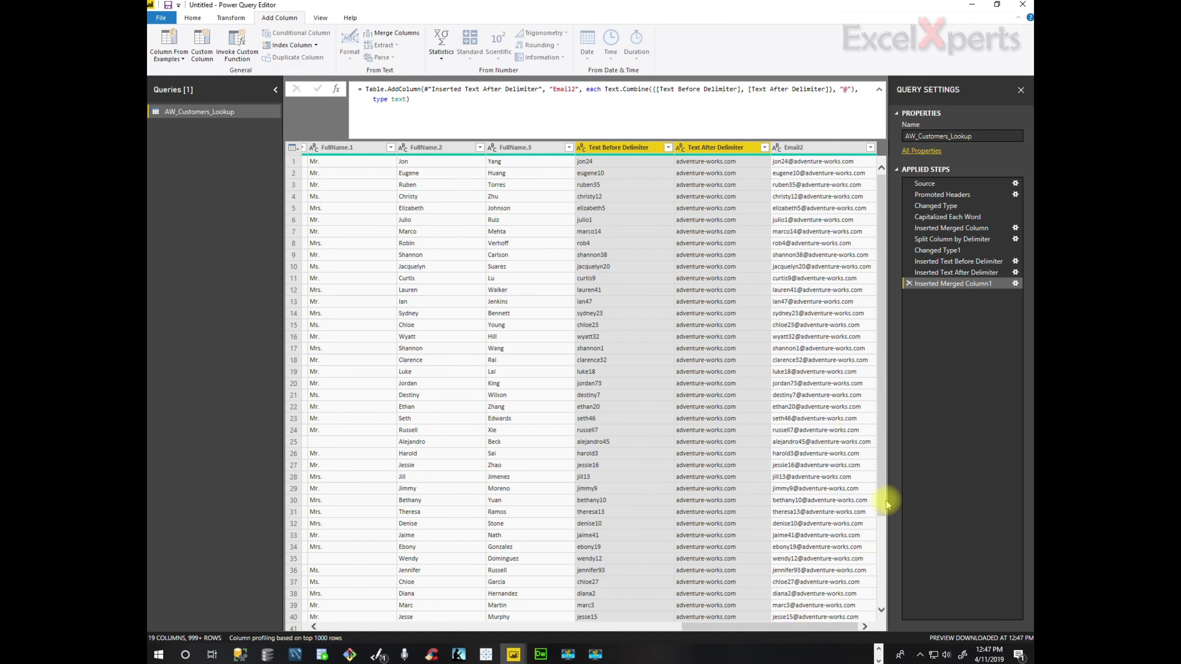